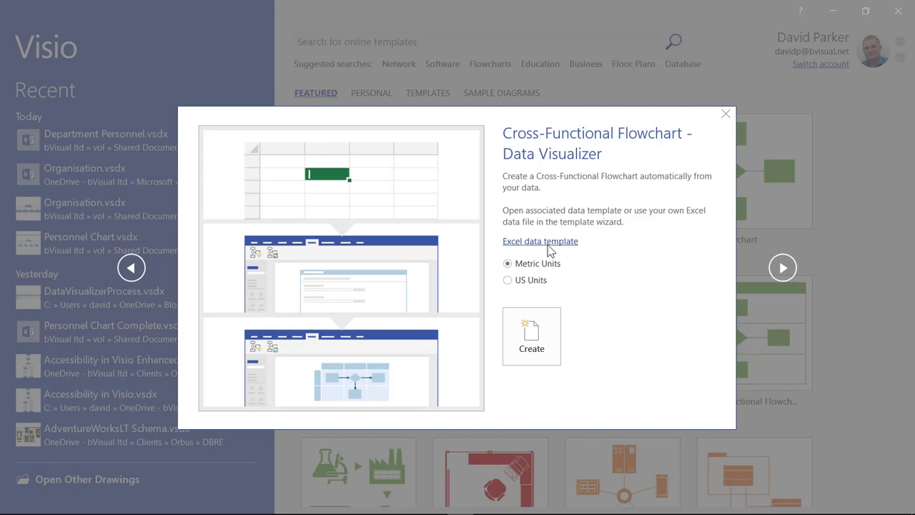
# Switch to the CFF_DataVisualizerProcessMap1 workbook in Excel and examine the process map columns and sample flowchart.
pyautogui.hotkey('alt', 'Tab')
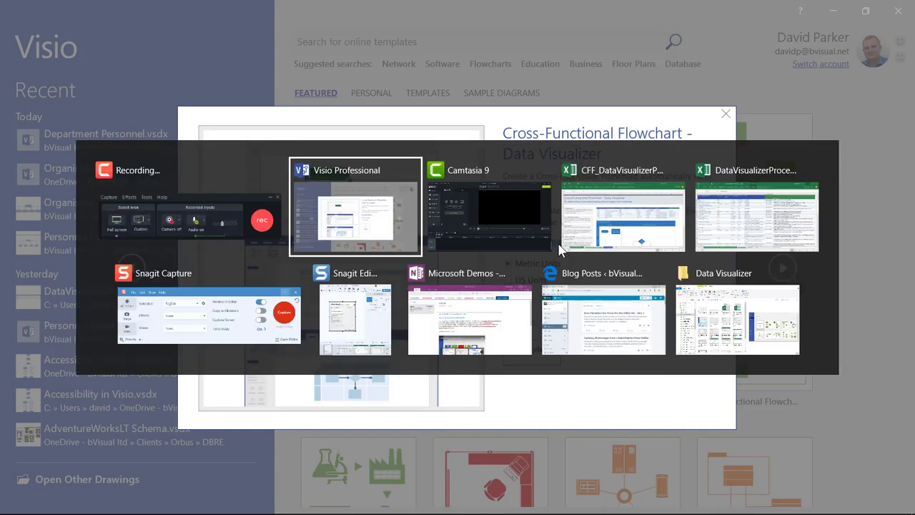
pyautogui.hotkey('alt', 'Tab')
pyautogui.hotkey('alt', 'Tab')
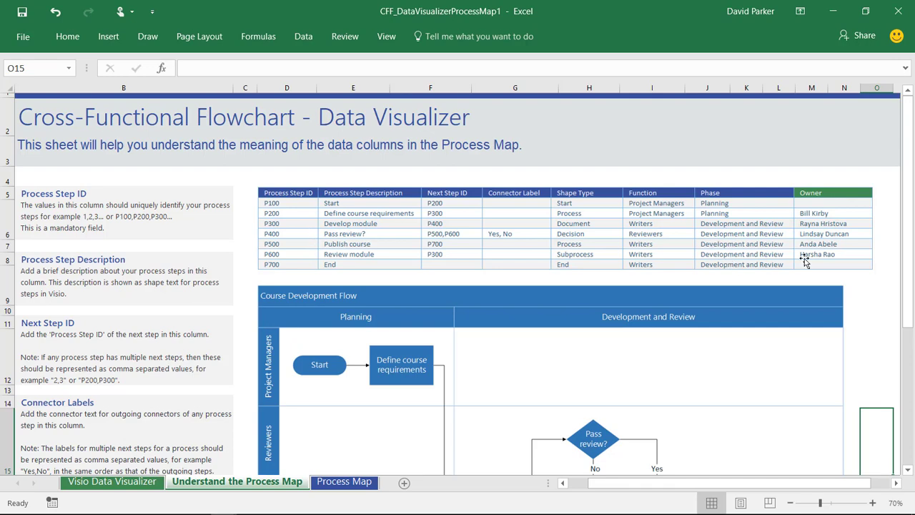
pyautogui.moveTo(908, 325); pyautogui.dragTo(902, 380)
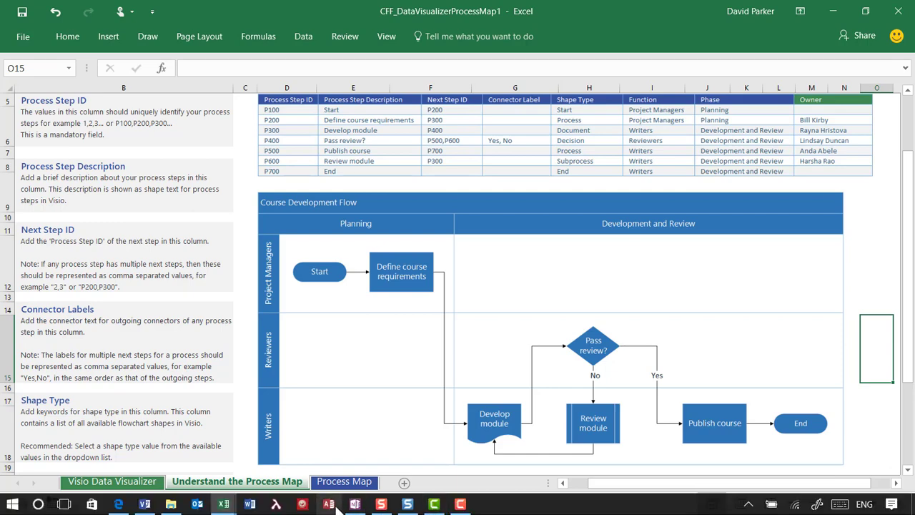
# Switch to Access, open the DataVisualizer.accdb database and display its table relationships diagram.
pyautogui.click(337, 509)
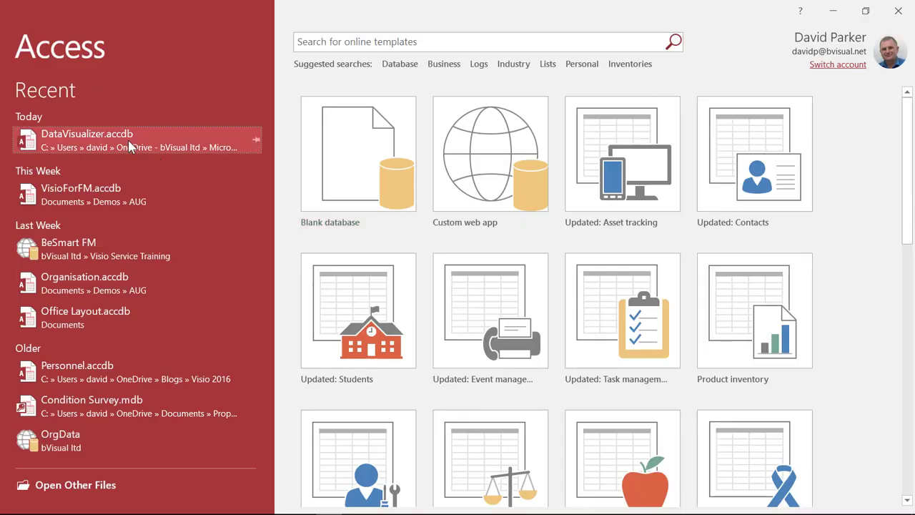
pyautogui.click(127, 145)
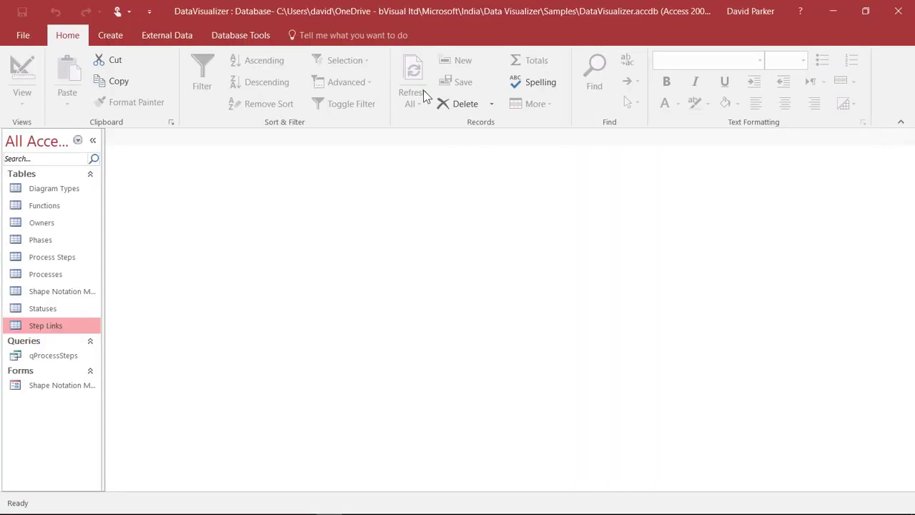
pyautogui.click(240, 35)
pyautogui.click(190, 91)
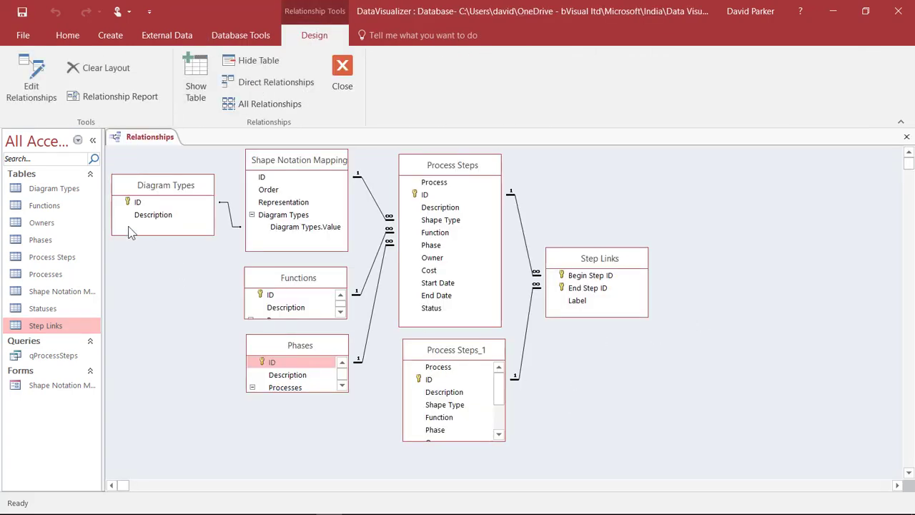
# Review the records of the Diagram Types, Functions, Owners and Phases tables one at a time, closing each after viewing.
pyautogui.doubleClick(55, 188)
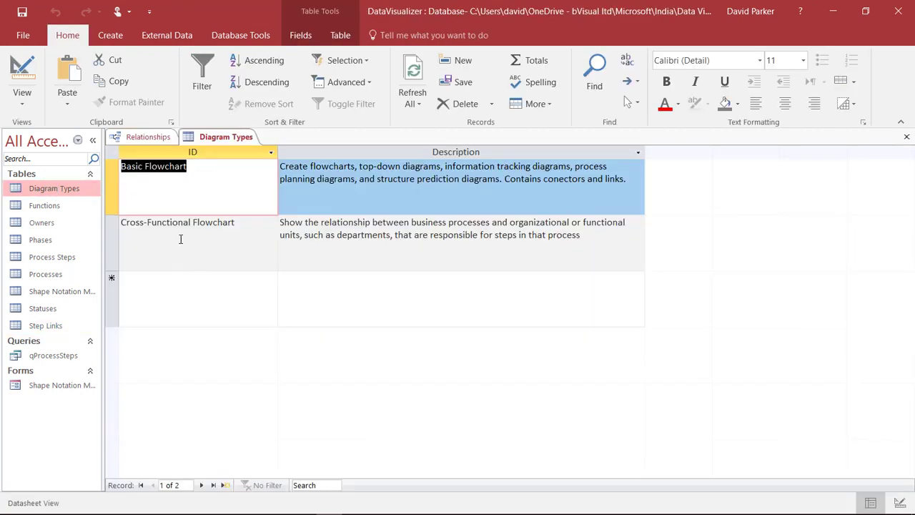
pyautogui.click(906, 136)
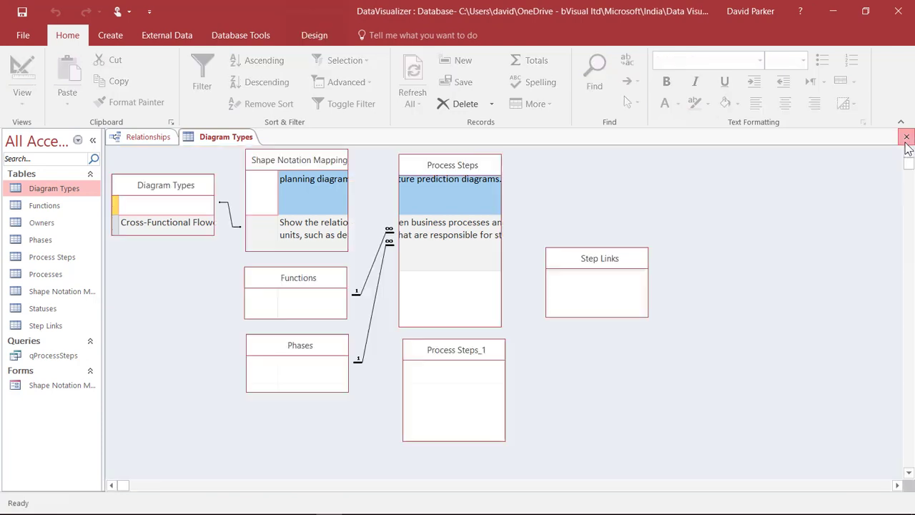
pyautogui.doubleClick(40, 207)
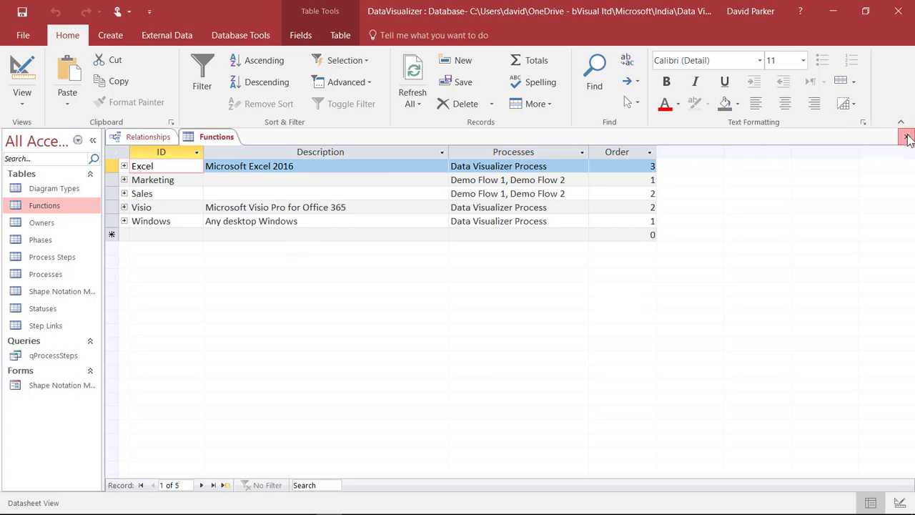
pyautogui.click(906, 137)
pyautogui.doubleClick(40, 222)
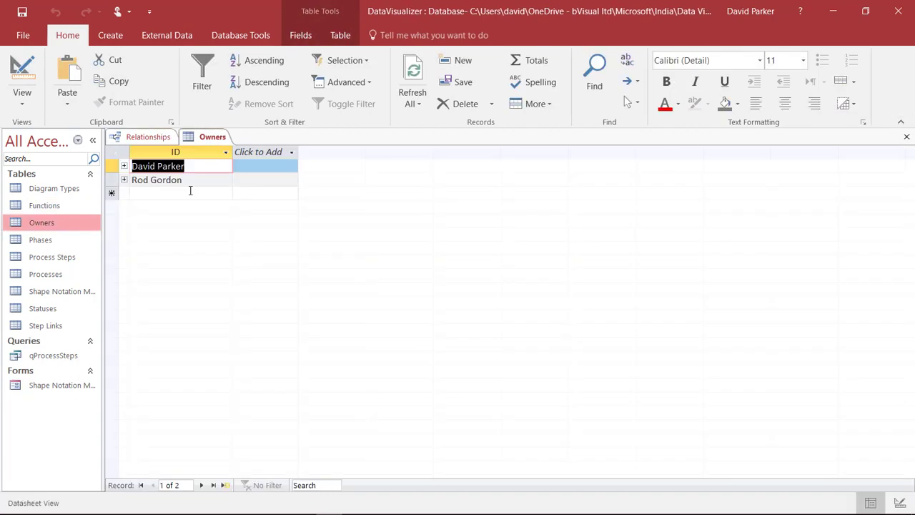
pyautogui.click(906, 136)
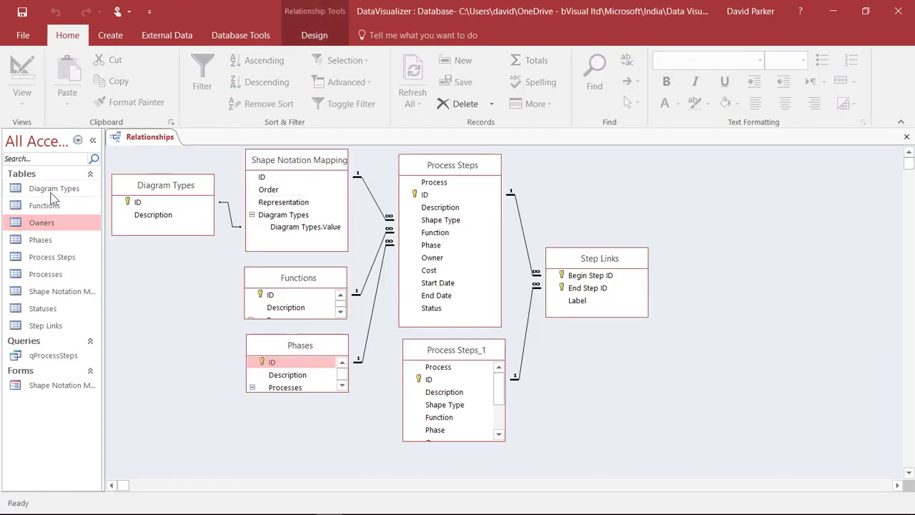
pyautogui.doubleClick(53, 239)
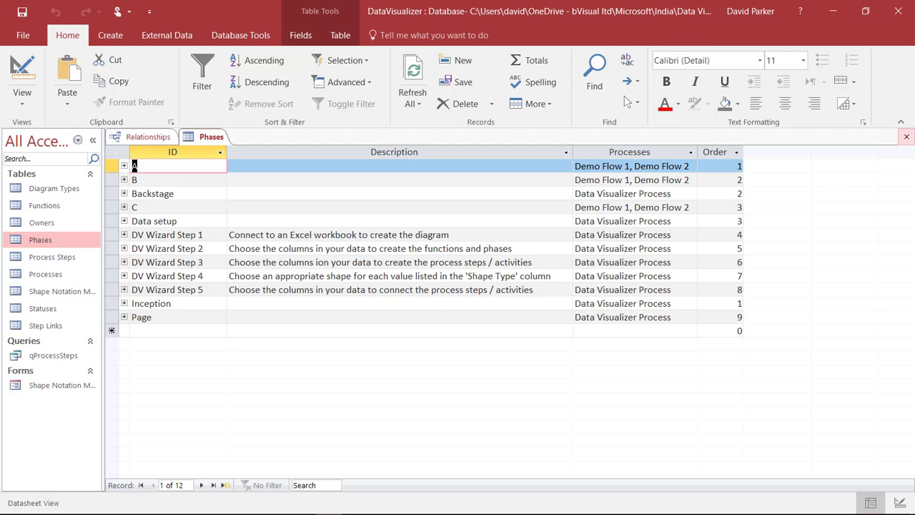
pyautogui.click(907, 136)
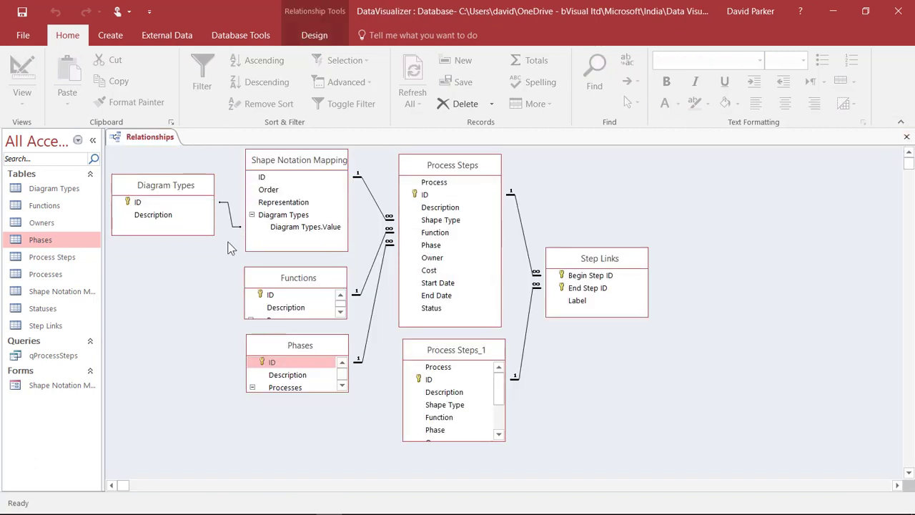
# Open the Processes and Process Steps tables, widen the Process Steps Description column and look through its records.
pyautogui.doubleClick(45, 272)
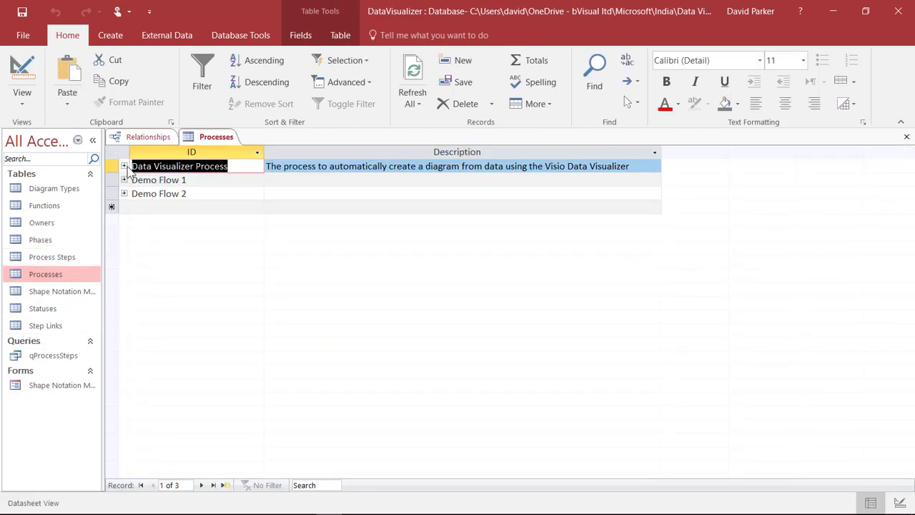
pyautogui.doubleClick(45, 257)
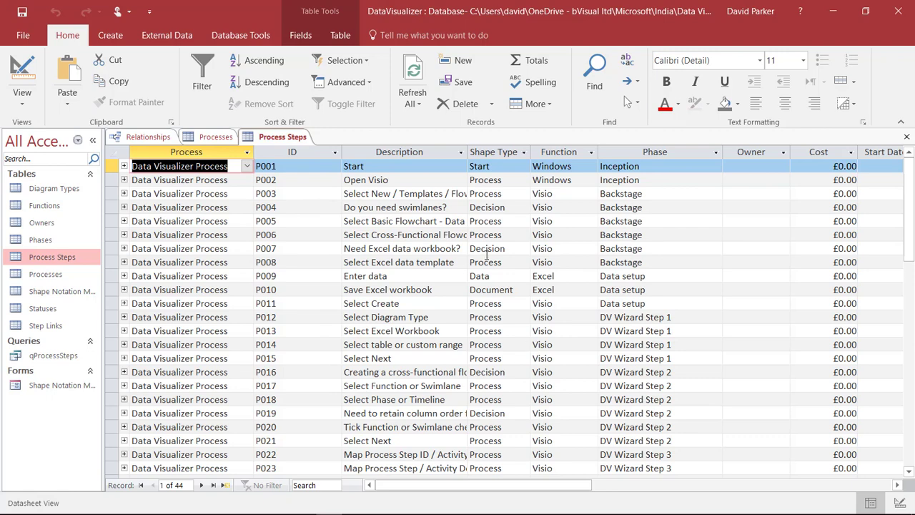
pyautogui.moveTo(468, 149); pyautogui.dragTo(510, 149)
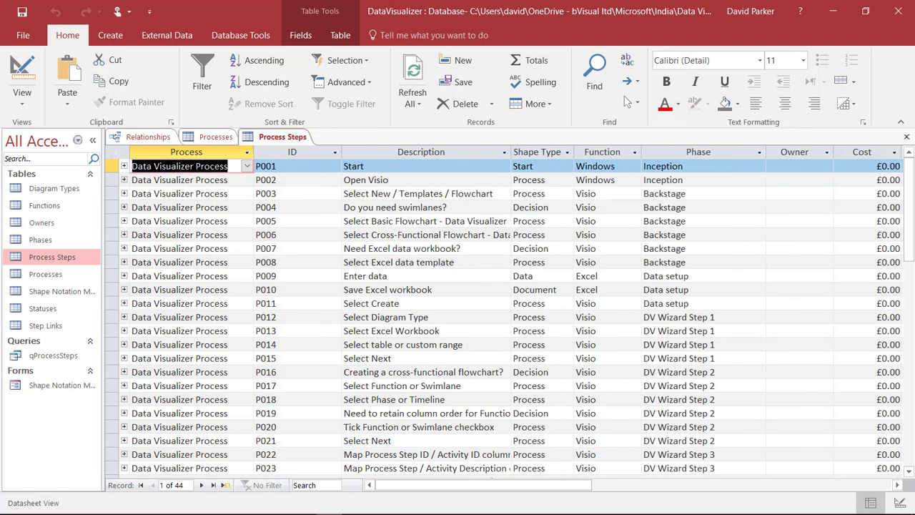
pyautogui.click(909, 472)
pyautogui.click(908, 471)
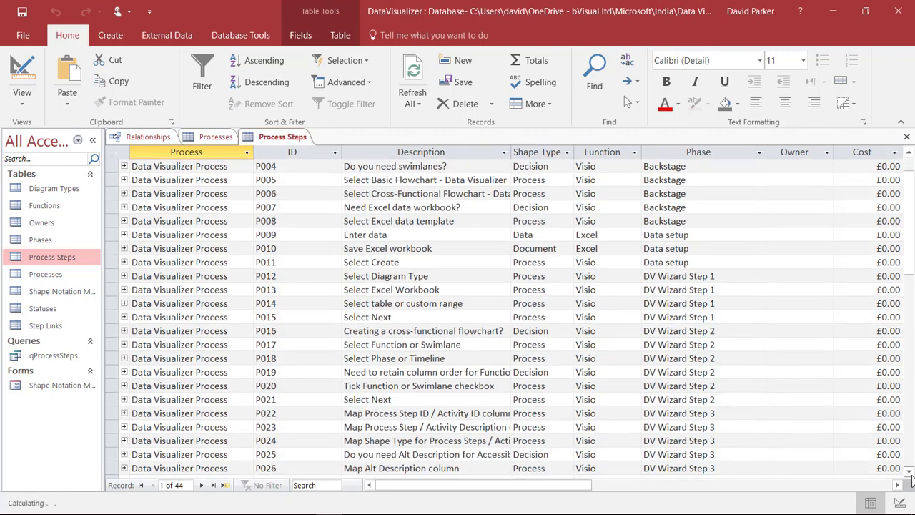
pyautogui.click(909, 472)
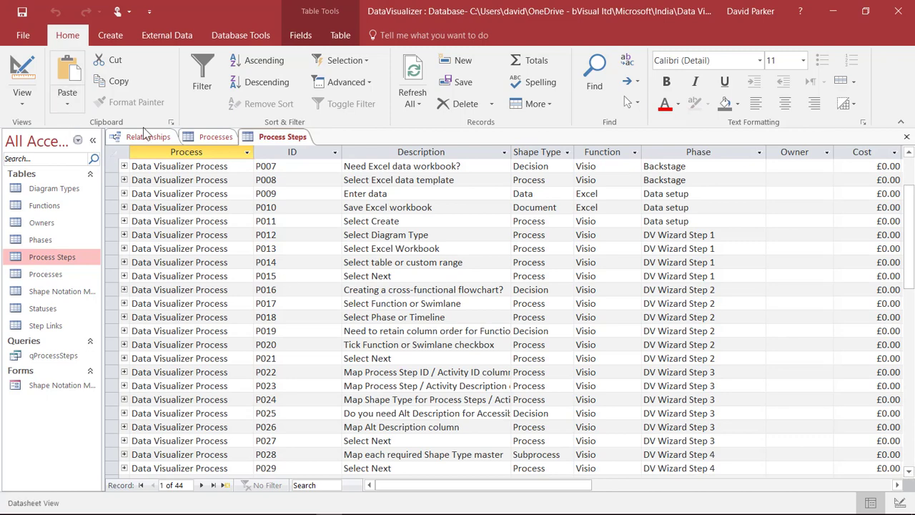
pyautogui.moveTo(910, 213); pyautogui.dragTo(909, 179)
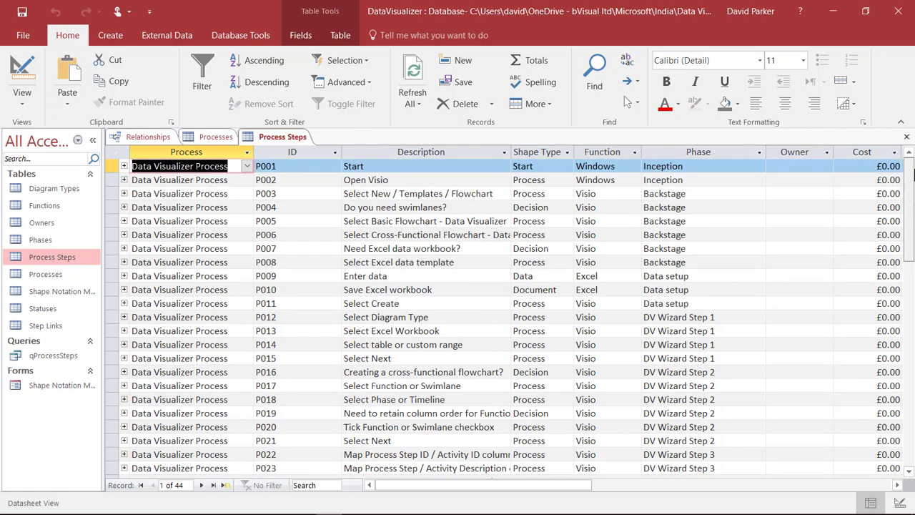
# Examine the Step Links table, comparing the labels on the two links that begin at P004, and close it.
pyautogui.doubleClick(39, 327)
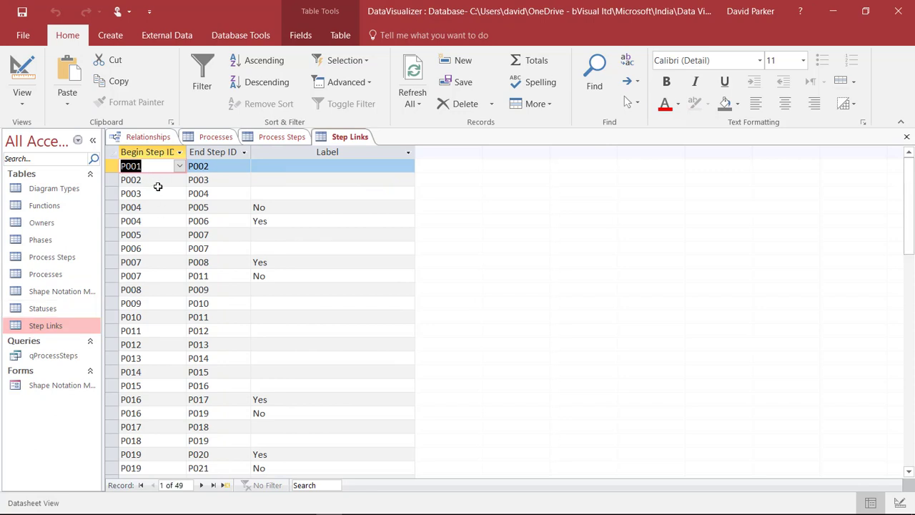
pyautogui.click(230, 208)
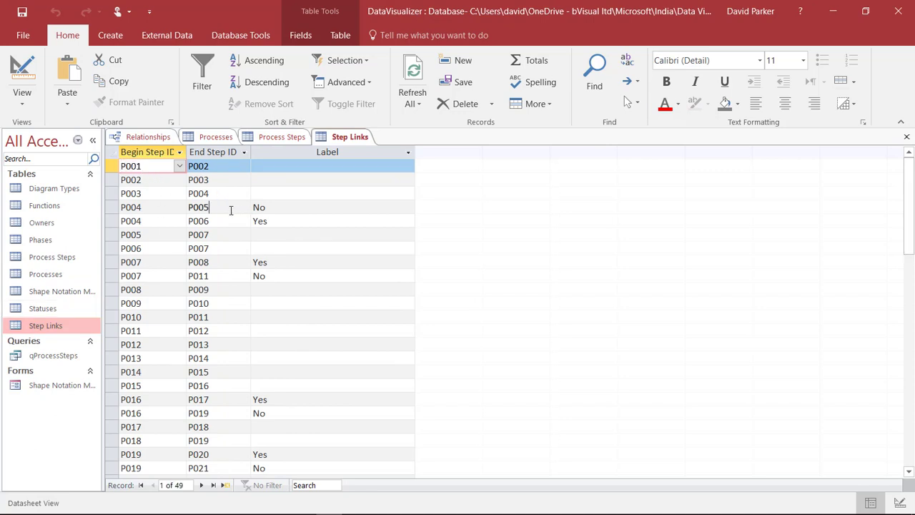
pyautogui.click(284, 220)
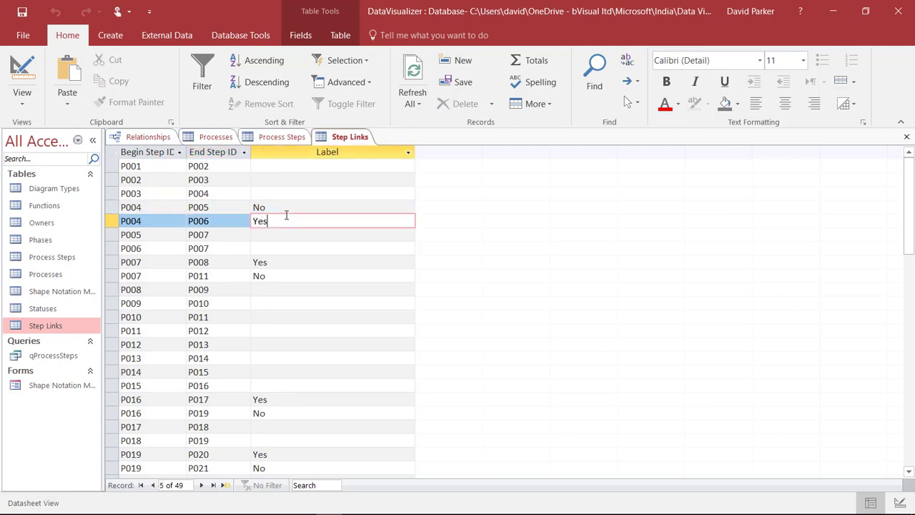
pyautogui.click(287, 207)
pyautogui.click(289, 220)
pyautogui.click(286, 207)
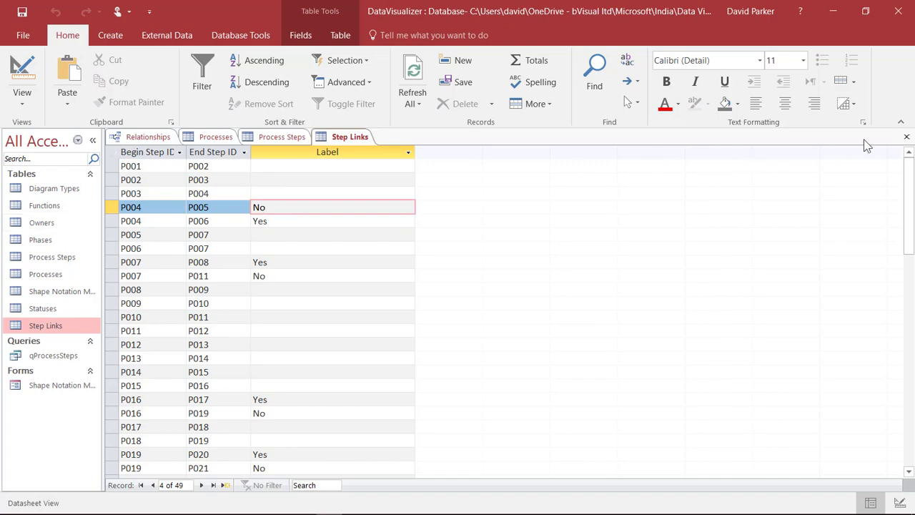
pyautogui.click(906, 137)
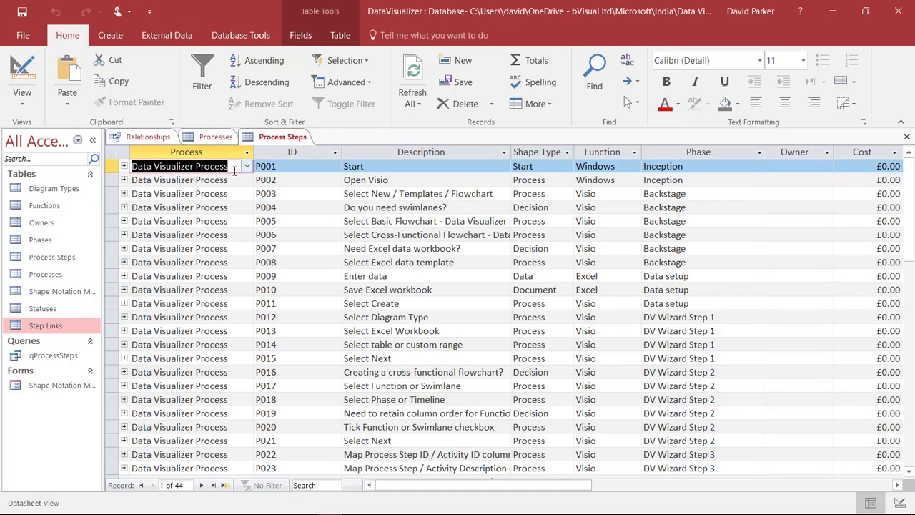
# Expand step P001 in the Process Steps table, inspect its End Step ID choices and collapse it again.
pyautogui.click(124, 166)
pyautogui.click(202, 194)
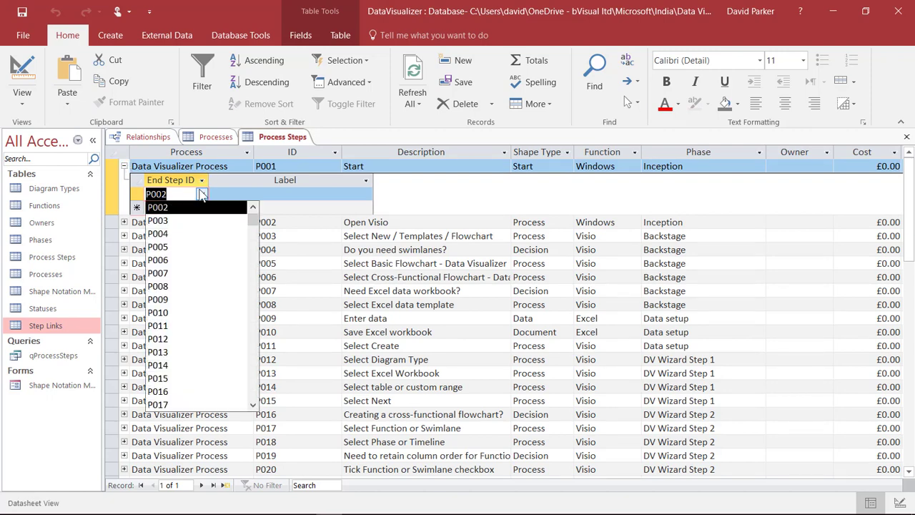
pyautogui.click(202, 195)
pyautogui.click(124, 166)
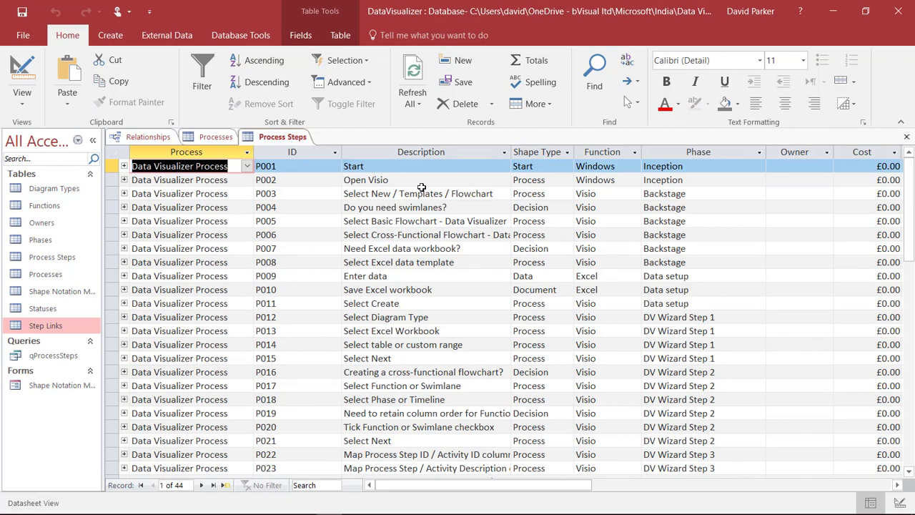
# Expand the decision step P004, inspect its linked end steps and labels, and collapse it again.
pyautogui.click(457, 207)
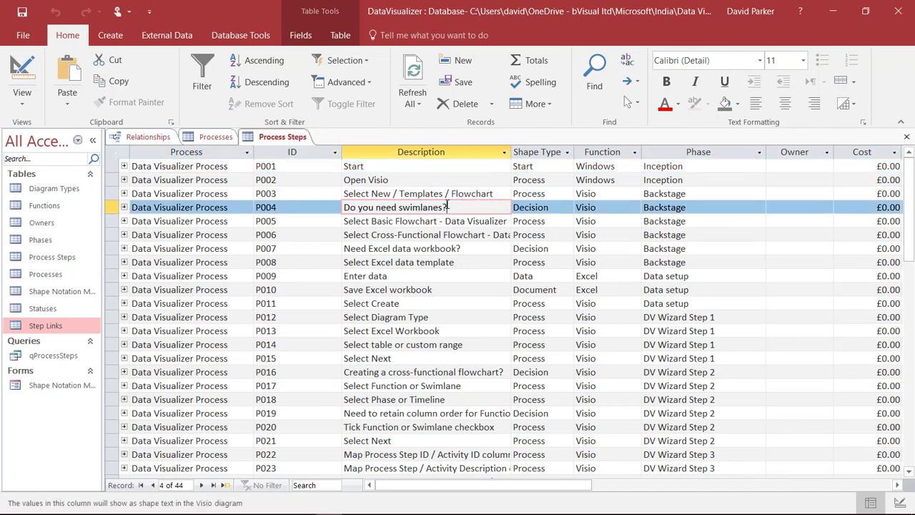
pyautogui.click(125, 207)
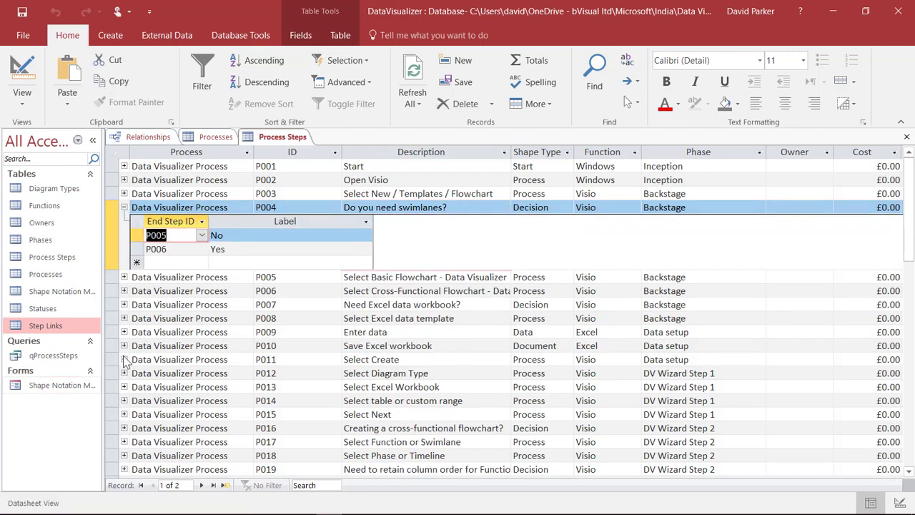
pyautogui.click(184, 248)
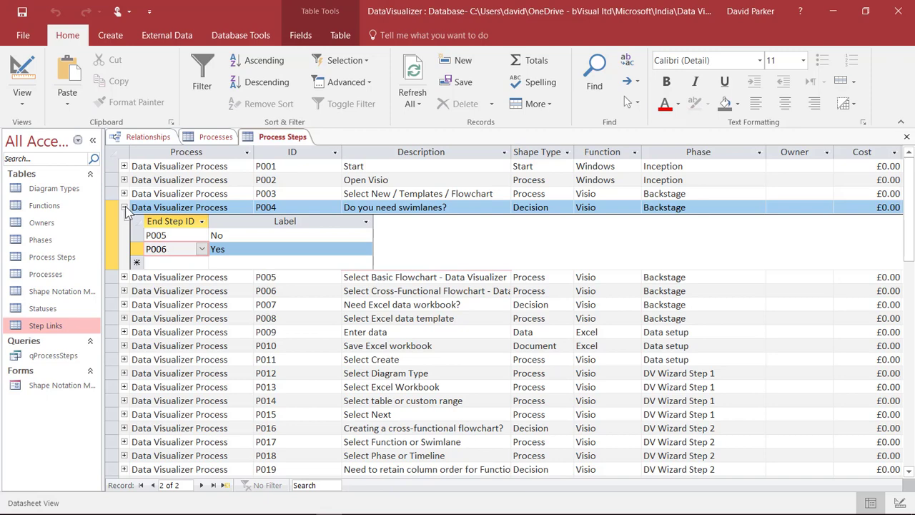
pyautogui.click(201, 248)
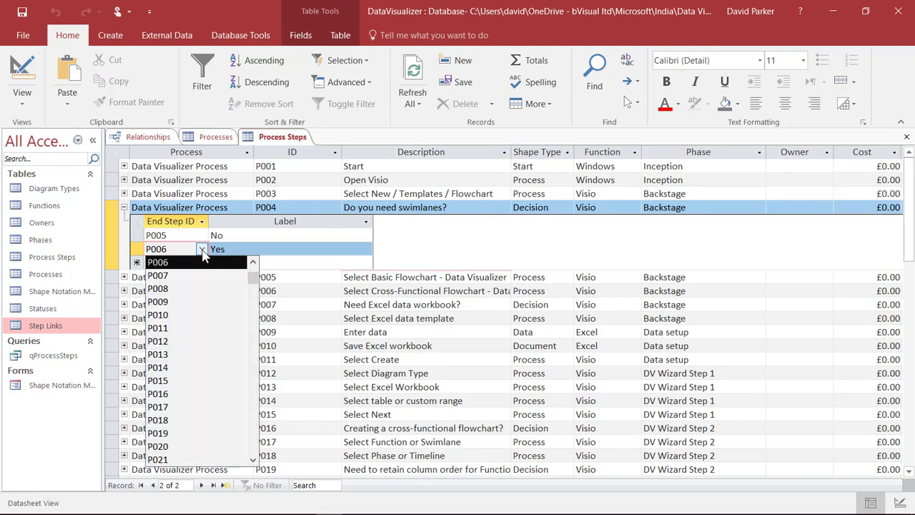
pyautogui.click(203, 251)
pyautogui.click(123, 207)
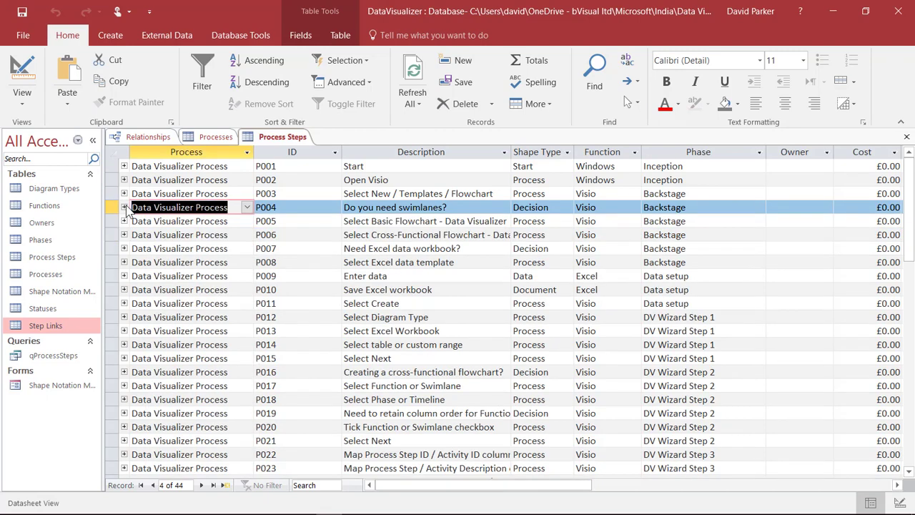
# Close the Process Steps and Processes tables and the relationships diagram, and open the qProcessSteps query.
pyautogui.click(906, 136)
pyautogui.click(461, 303)
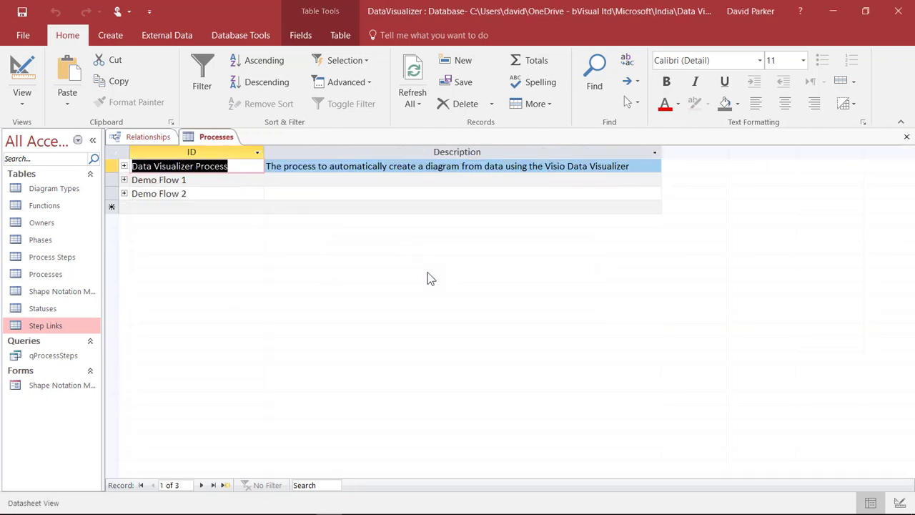
pyautogui.click(906, 136)
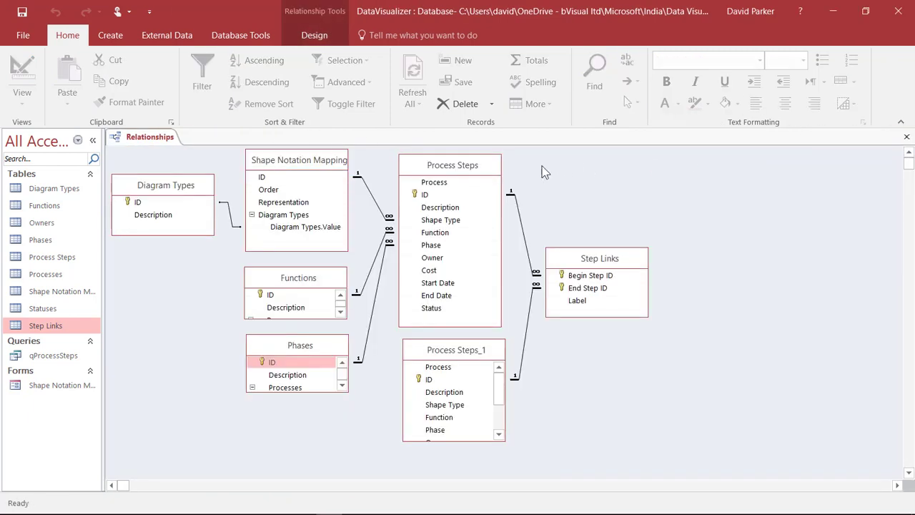
pyautogui.click(905, 137)
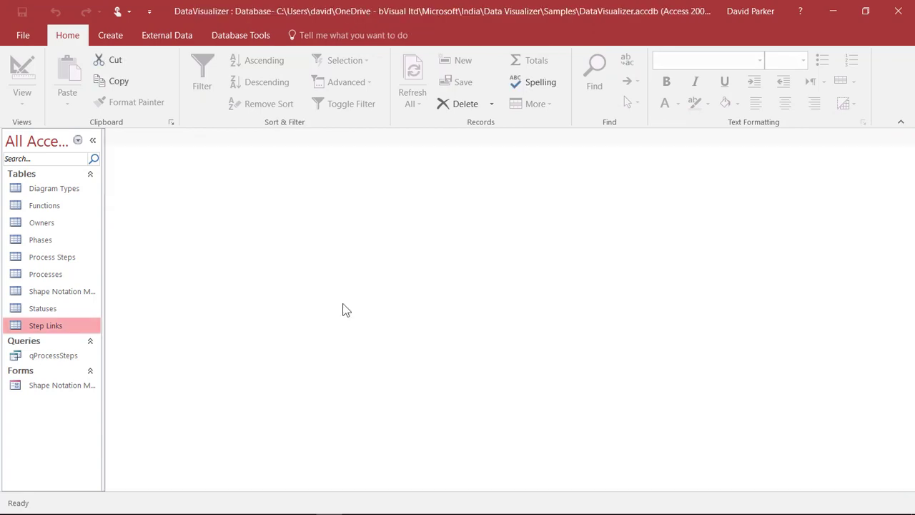
pyautogui.doubleClick(46, 355)
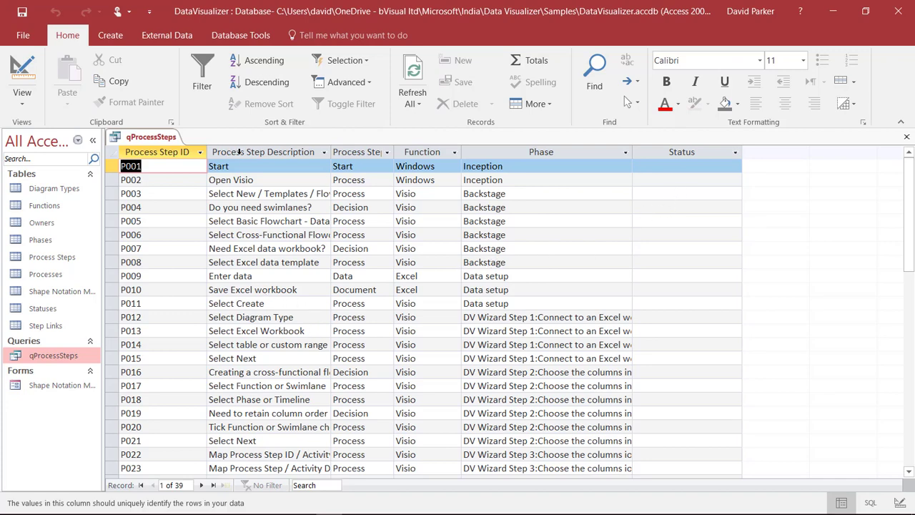
# Narrow qProcessSteps' Process Step ID column, and in the query's design place the Functions and Phases tables closer to Process Steps.
pyautogui.moveTo(207, 156); pyautogui.dragTo(189, 156)
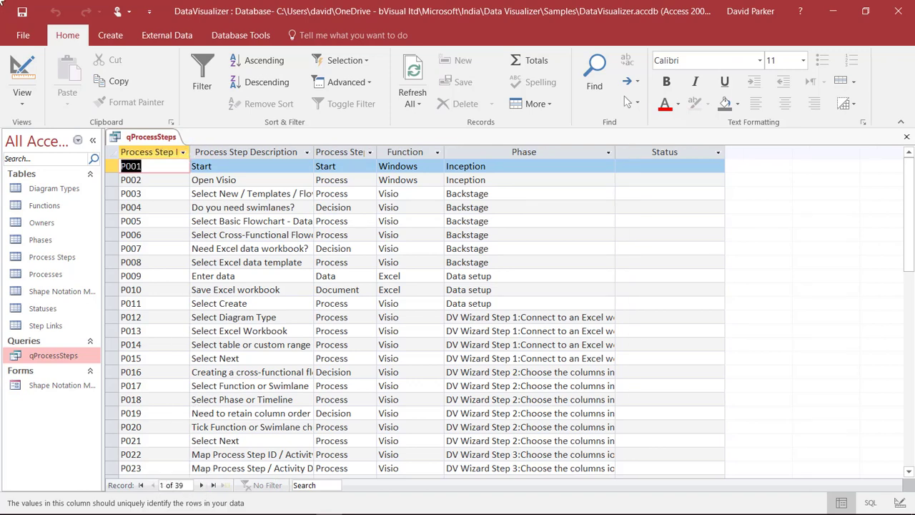
pyautogui.click(27, 77)
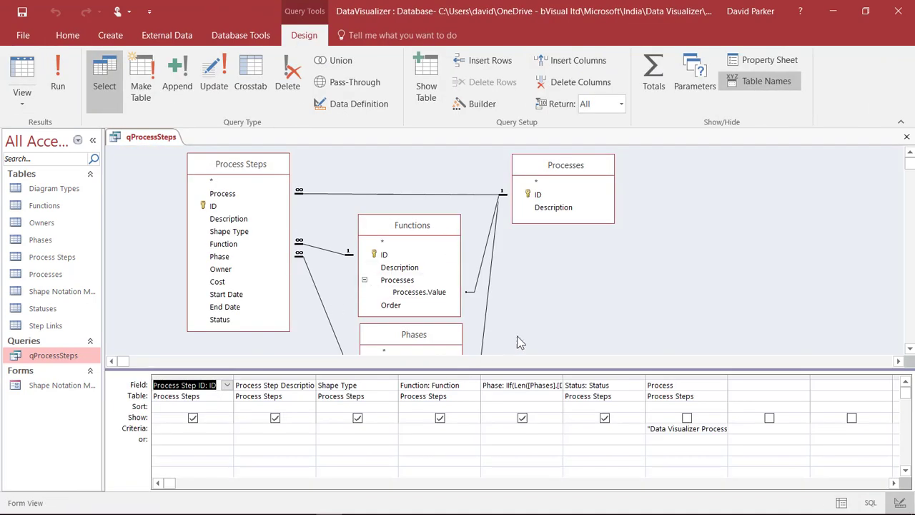
pyautogui.moveTo(398, 229); pyautogui.dragTo(381, 216)
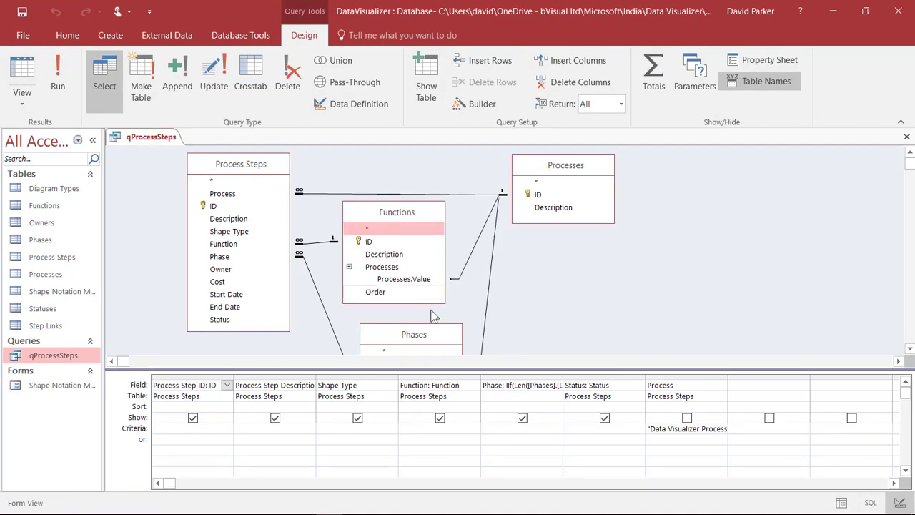
pyautogui.moveTo(418, 337); pyautogui.dragTo(404, 314)
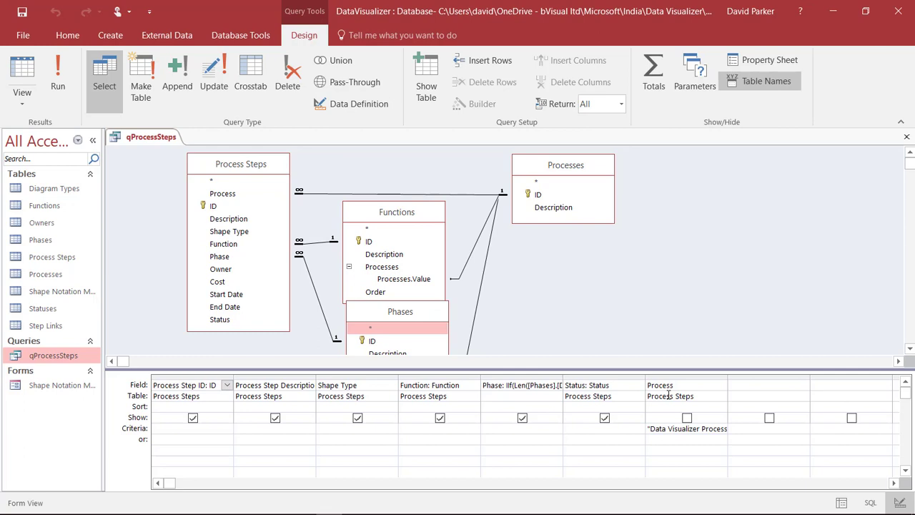
# Widen the query's Process column to fit its criterion, sort Process Step ID ascending and display the query results.
pyautogui.doubleClick(727, 377)
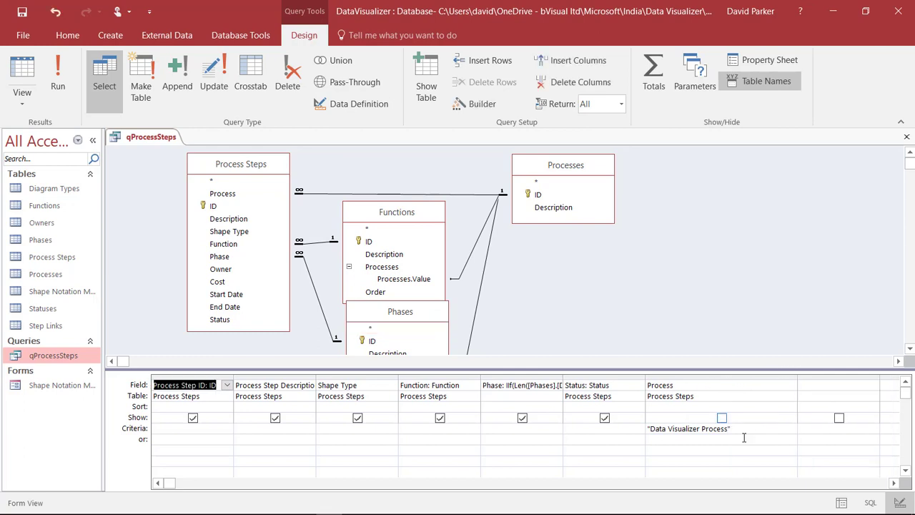
pyautogui.click(752, 429)
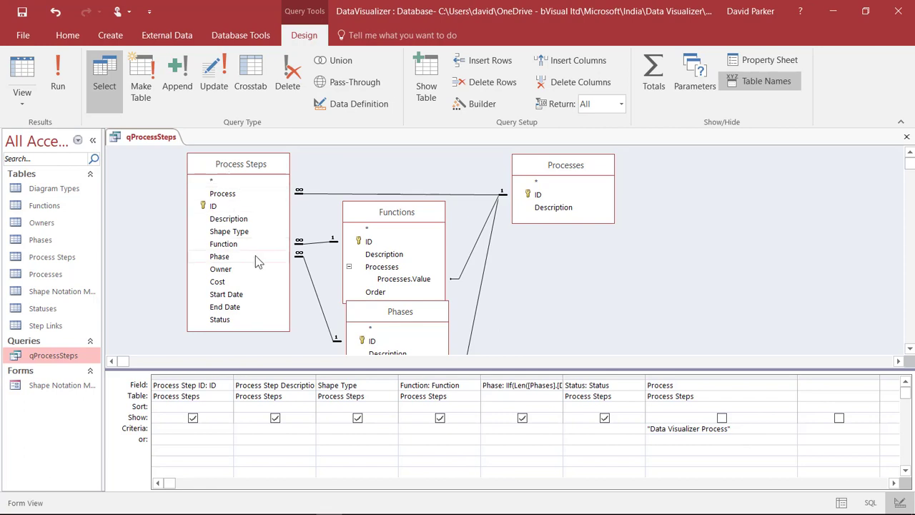
pyautogui.doubleClick(165, 408)
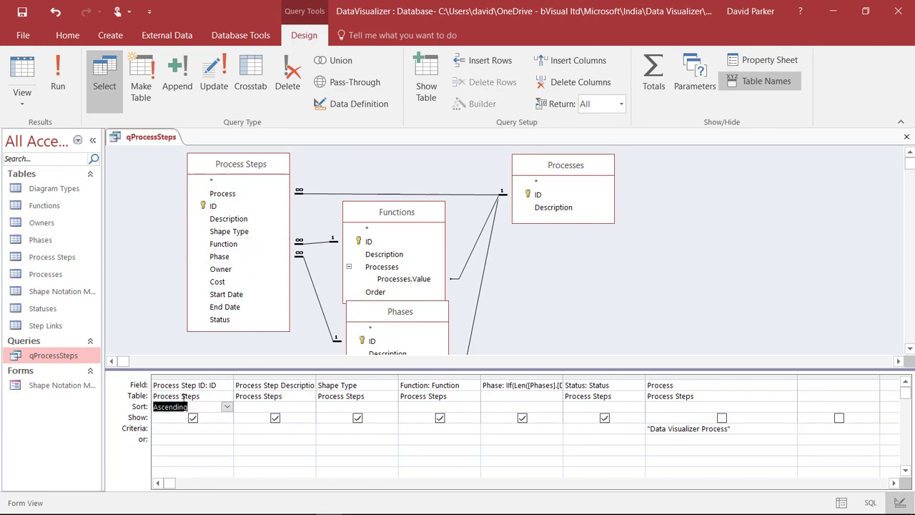
pyautogui.click(22, 82)
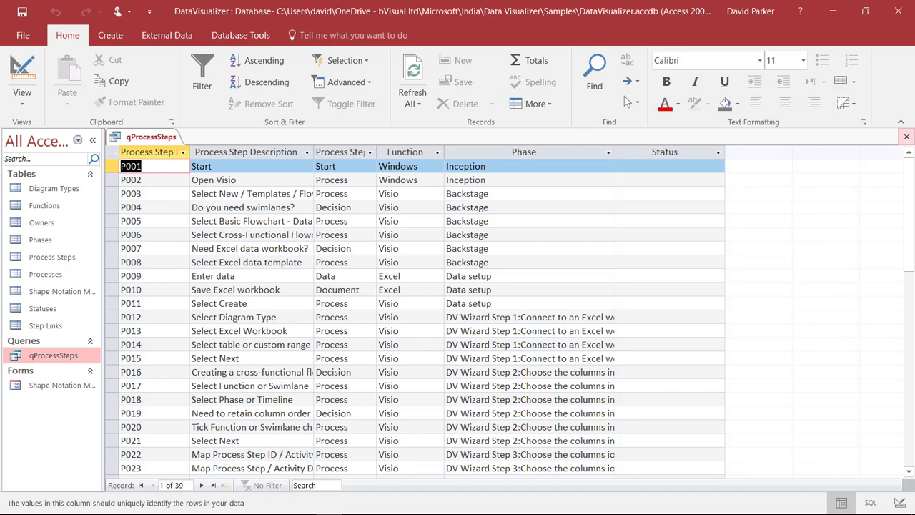
# Close the qProcessSteps query and the Access database, and return to the CFF_DataVisualizerProcessMap1 workbook in Excel.
pyautogui.click(907, 136)
pyautogui.click(422, 306)
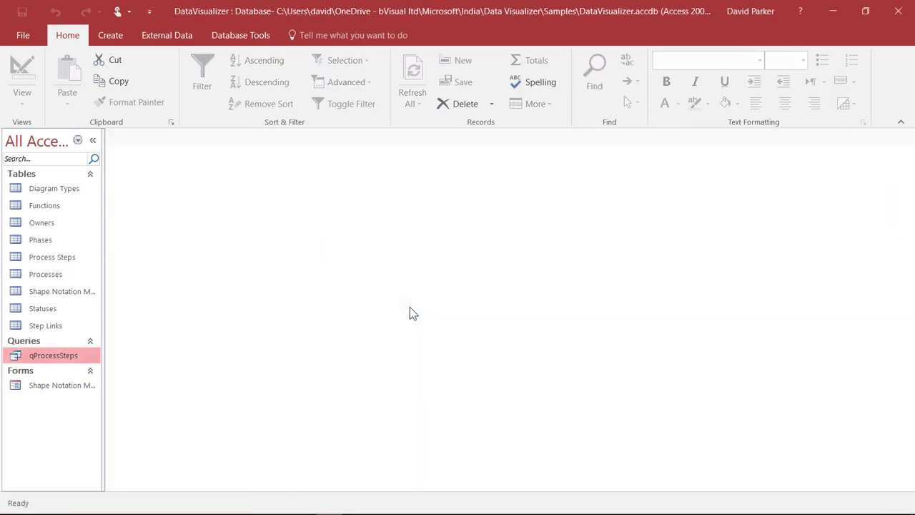
pyautogui.click(899, 12)
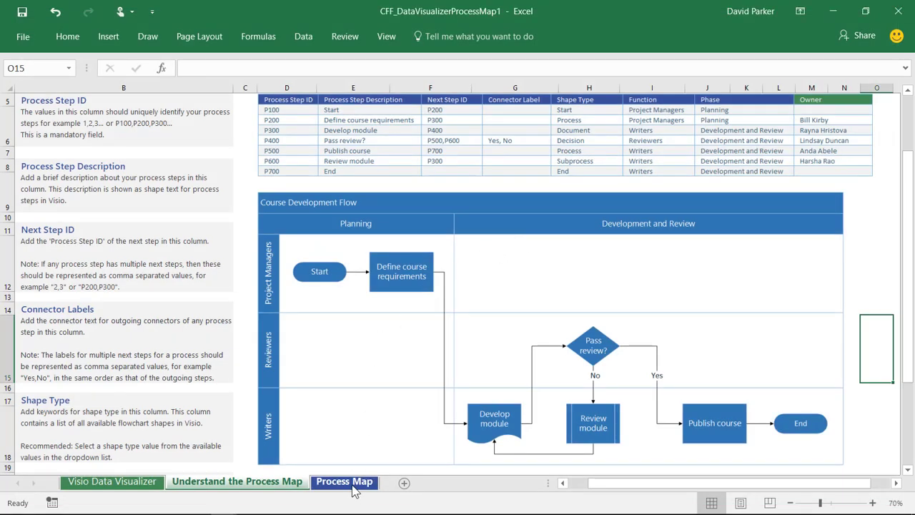
# From the Process Map sheet, connect the workbook to DataVisualizer.accdb using the recent data sources.
pyautogui.click(346, 481)
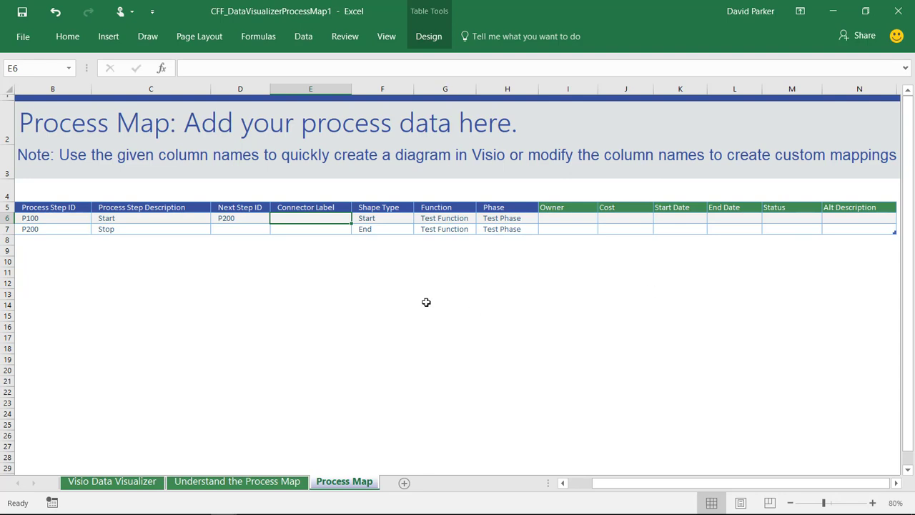
pyautogui.click(303, 35)
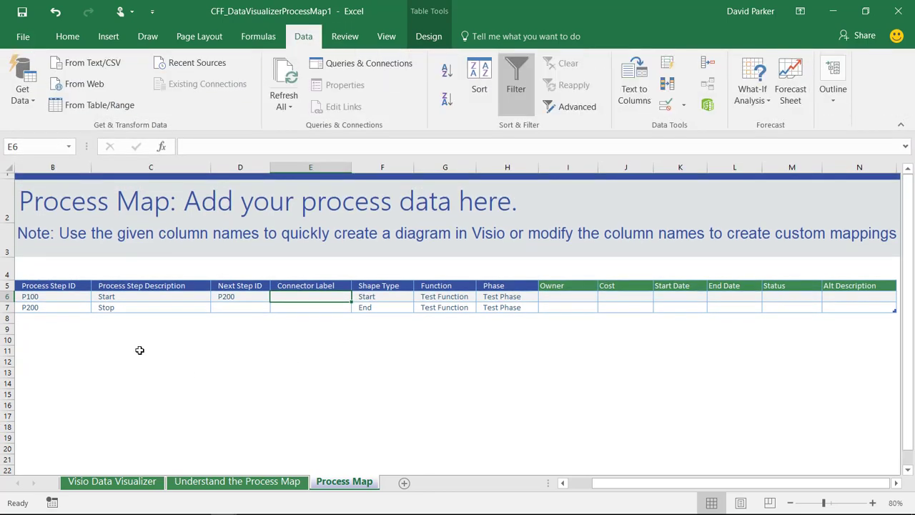
pyautogui.click(37, 104)
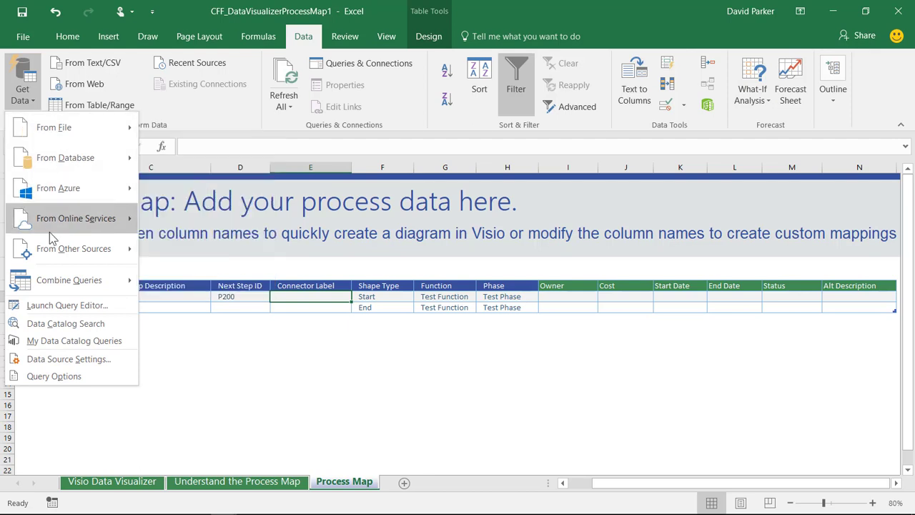
pyautogui.moveTo(78, 158)
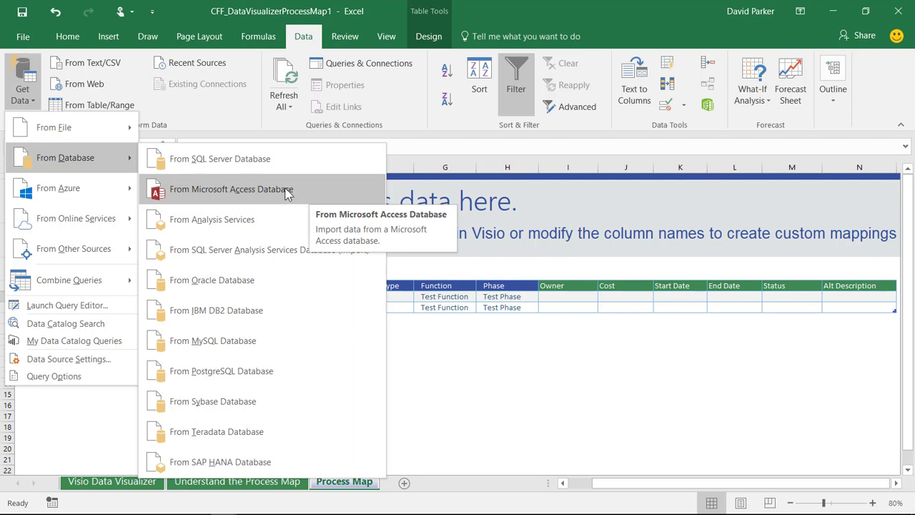
pyautogui.click(183, 68)
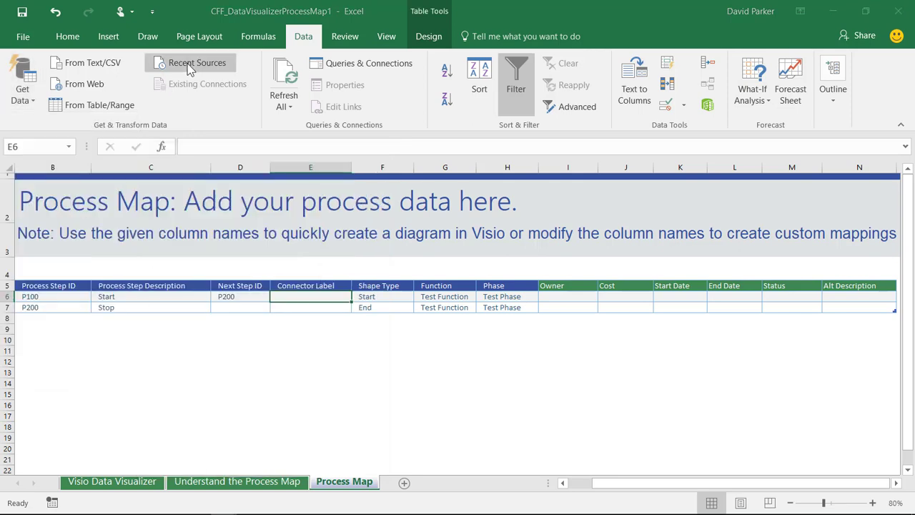
pyautogui.click(193, 68)
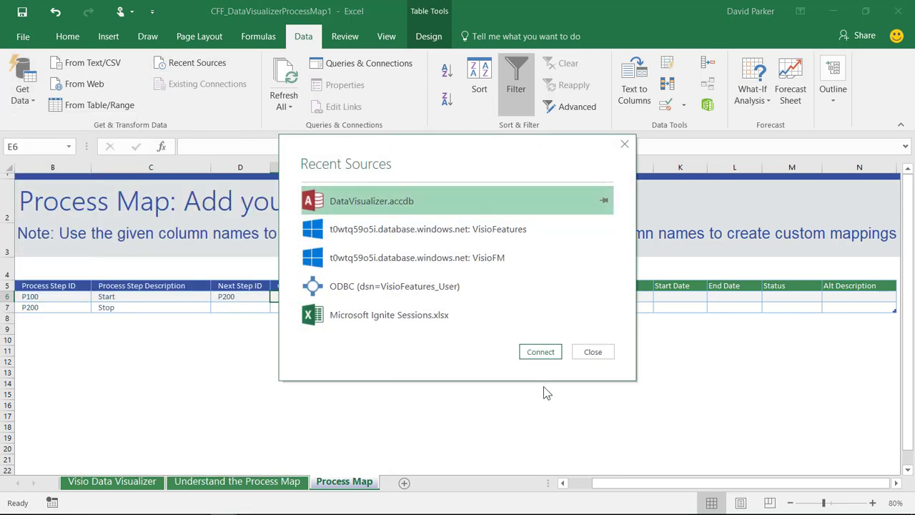
pyautogui.click(541, 351)
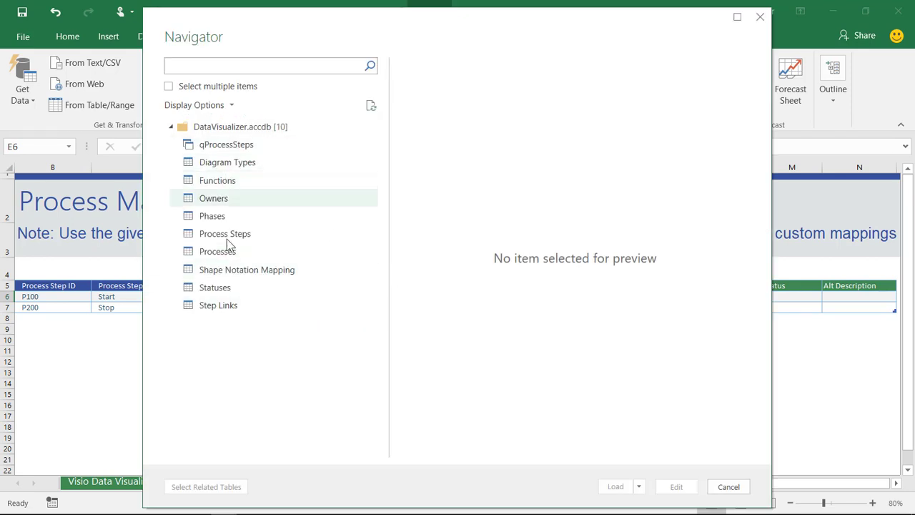
# Preview all columns of the qProcessSteps query and load it into the workbook.
pyautogui.click(223, 146)
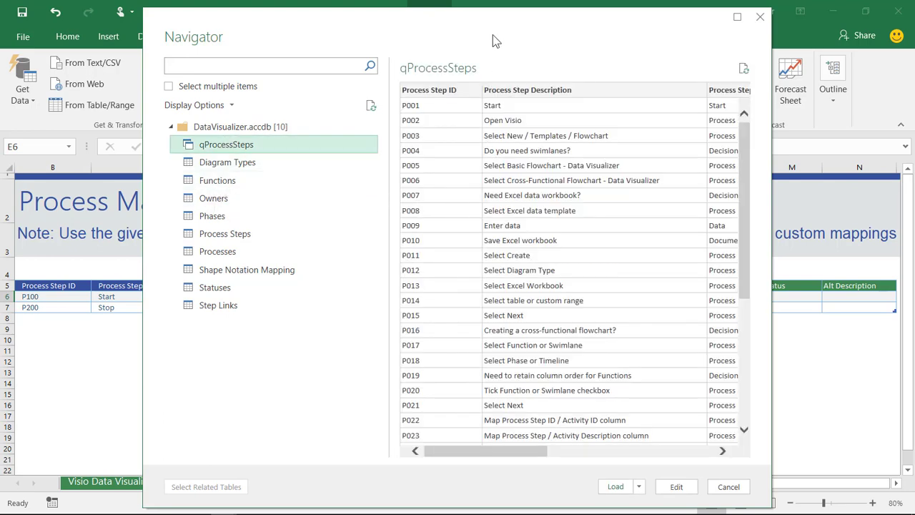
pyautogui.moveTo(492, 34); pyautogui.dragTo(392, 31)
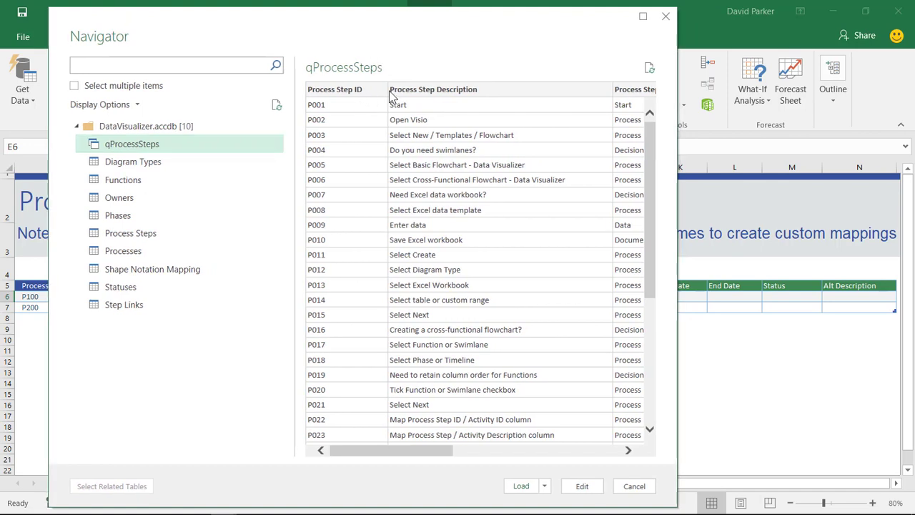
pyautogui.click(605, 448)
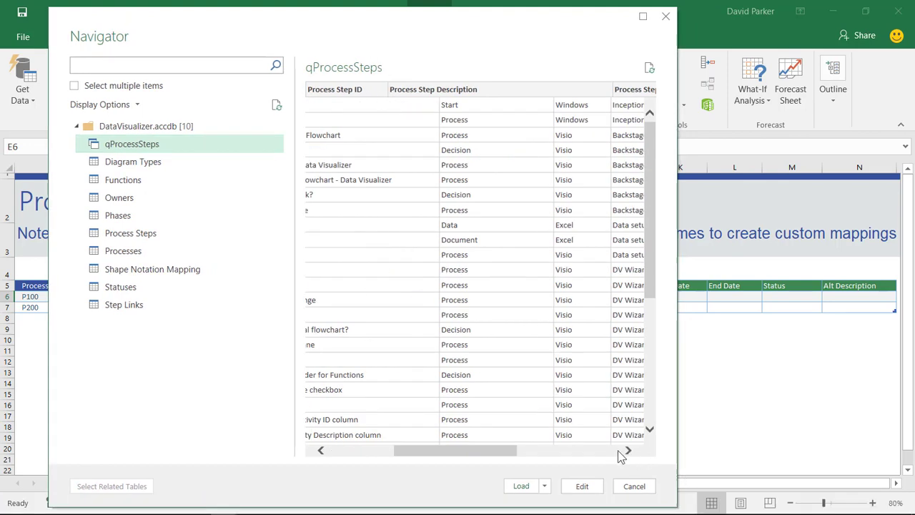
pyautogui.moveTo(548, 457); pyautogui.dragTo(586, 457)
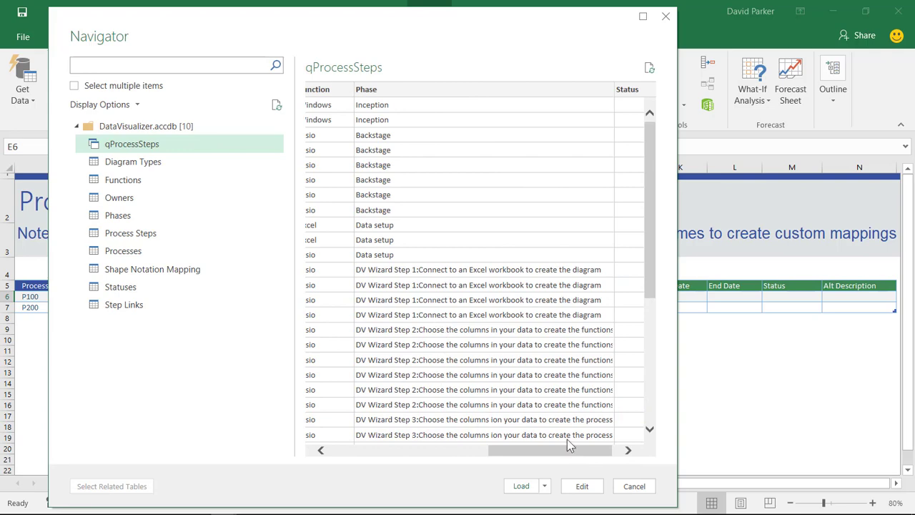
pyautogui.moveTo(564, 457); pyautogui.dragTo(373, 450)
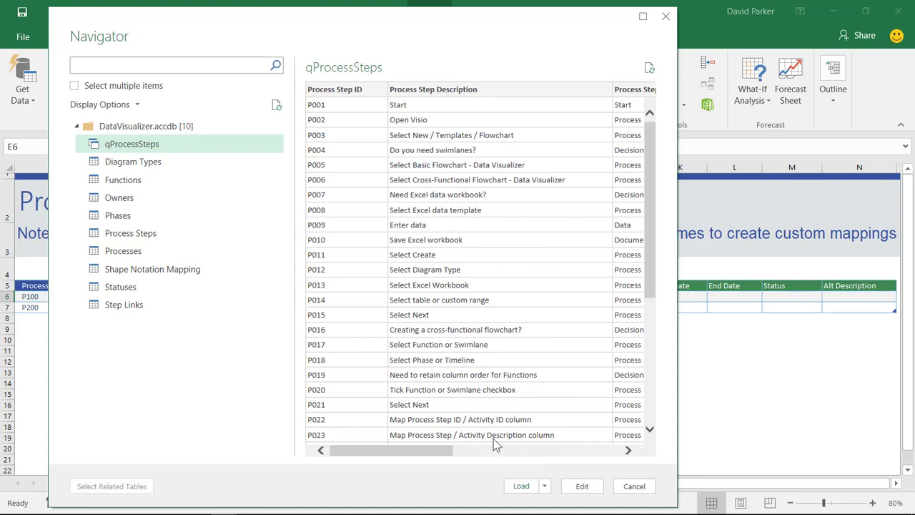
pyautogui.click(521, 488)
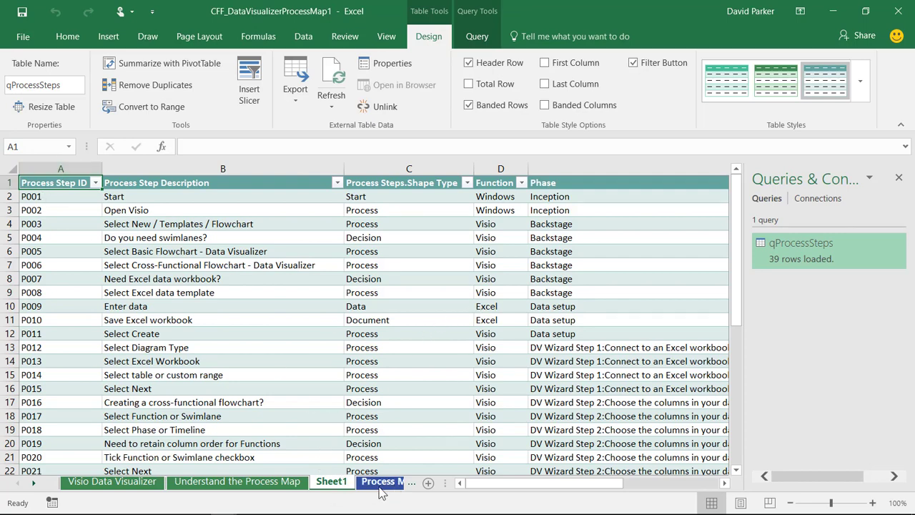
# Rename the new sheet as Process Steps and look over its Phase and Status columns.
pyautogui.doubleClick(328, 484)
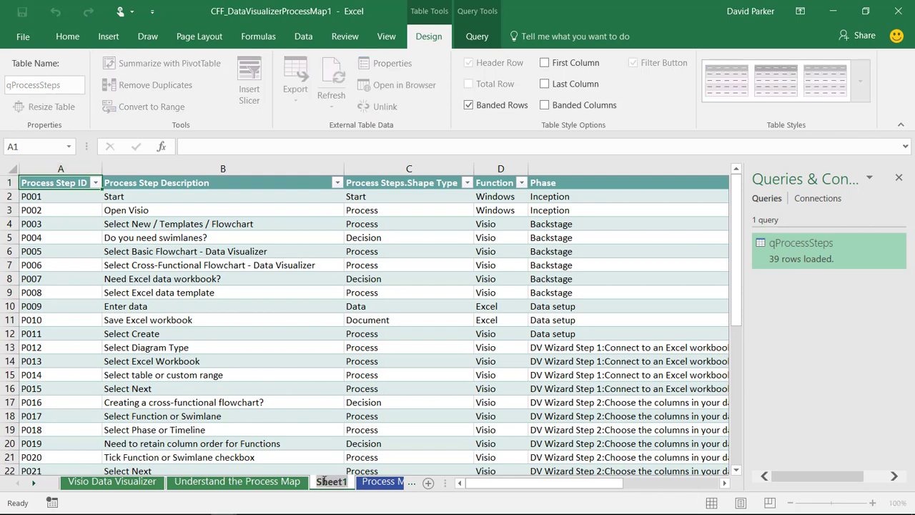
pyautogui.write('Proces')
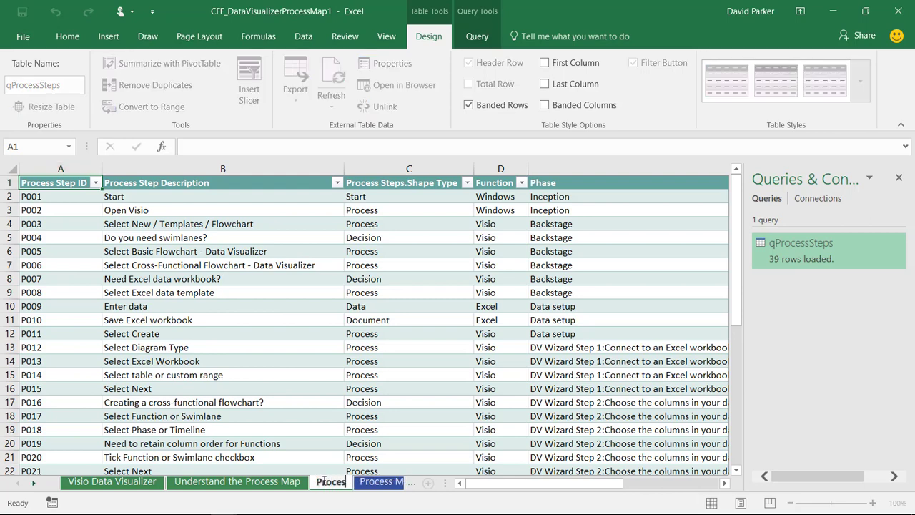
pyautogui.write('s Steps')
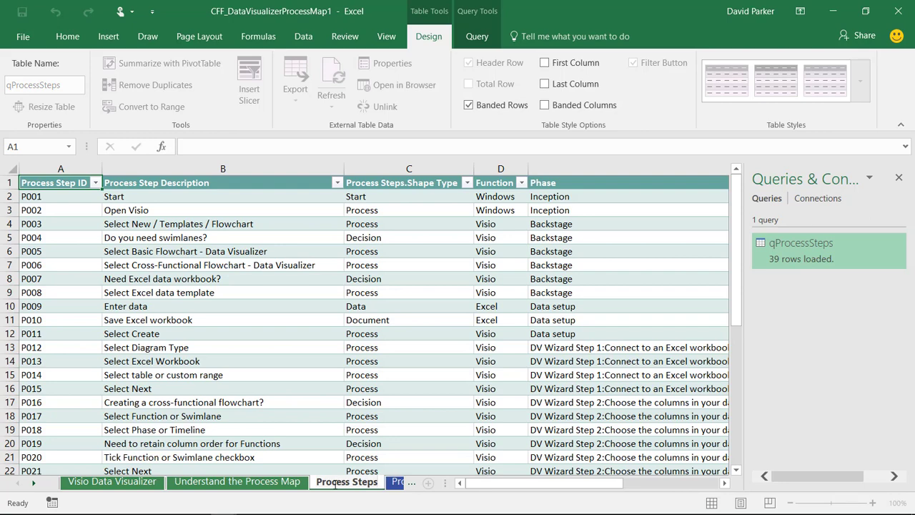
pyautogui.press('Return')
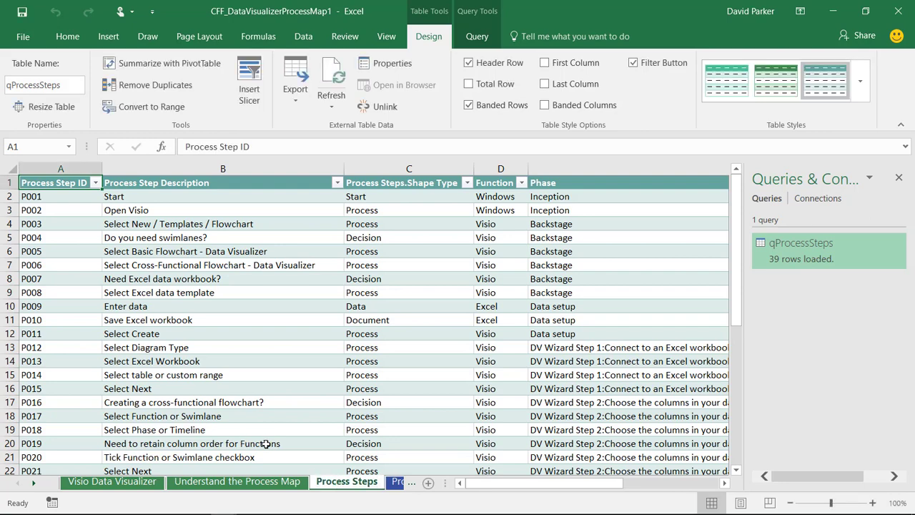
pyautogui.click(699, 484)
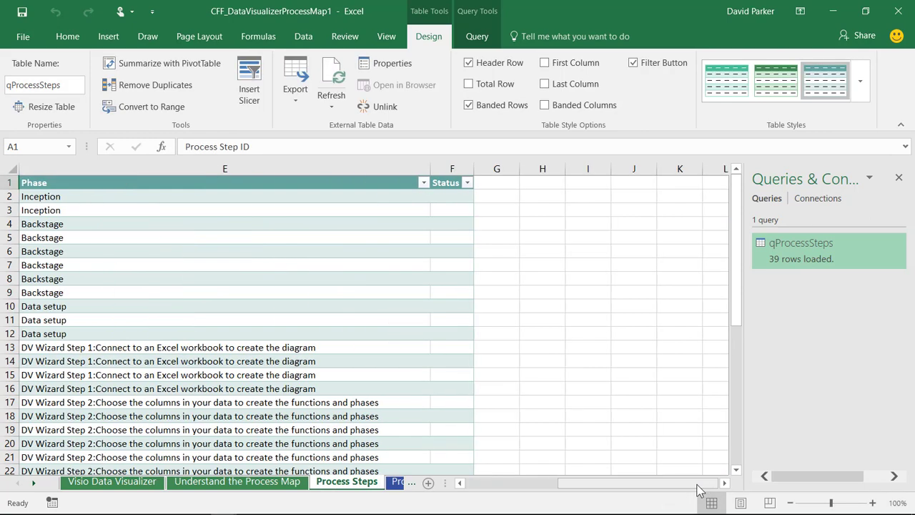
pyautogui.moveTo(636, 485); pyautogui.dragTo(482, 486)
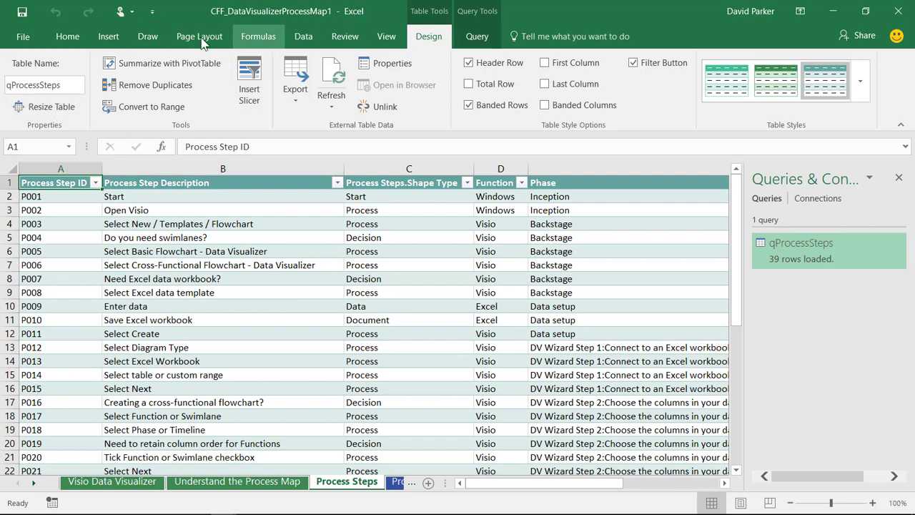
# Connect to DataVisualizer.accdb again and open its Step Links table for editing in the Query Editor.
pyautogui.click(303, 36)
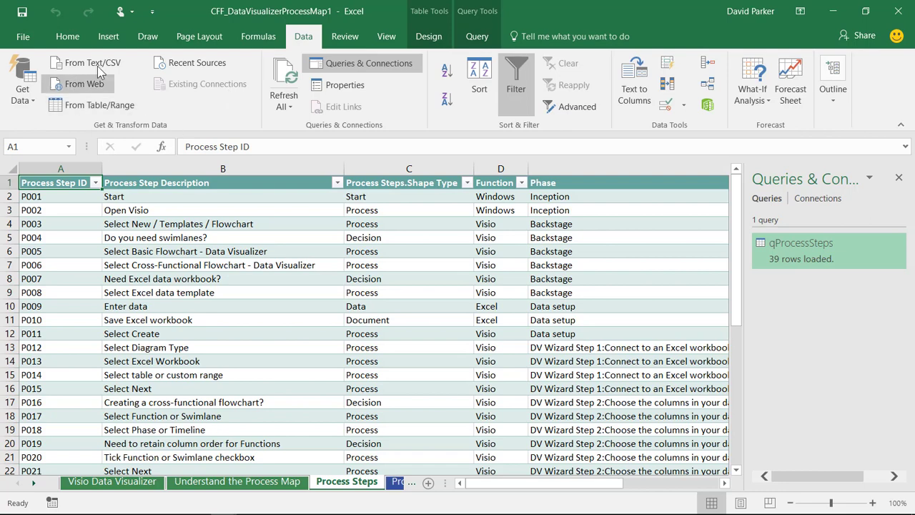
pyautogui.click(187, 63)
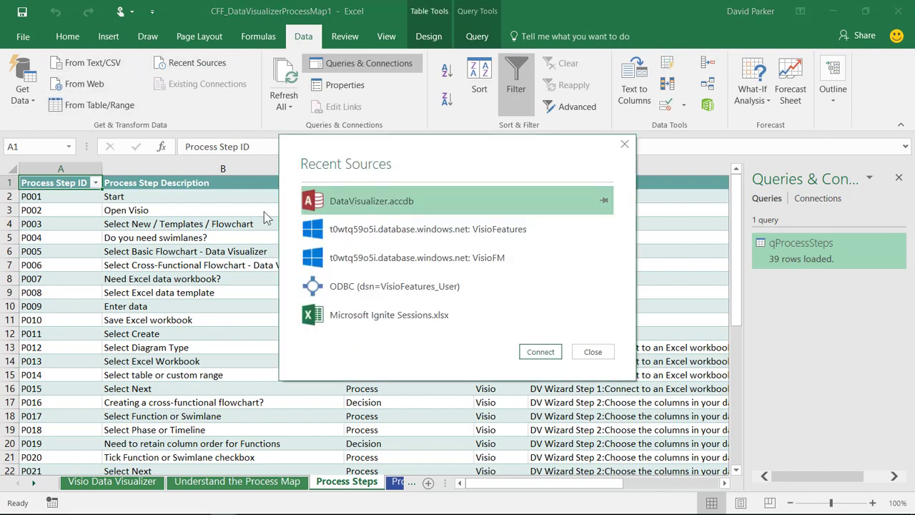
pyautogui.click(537, 353)
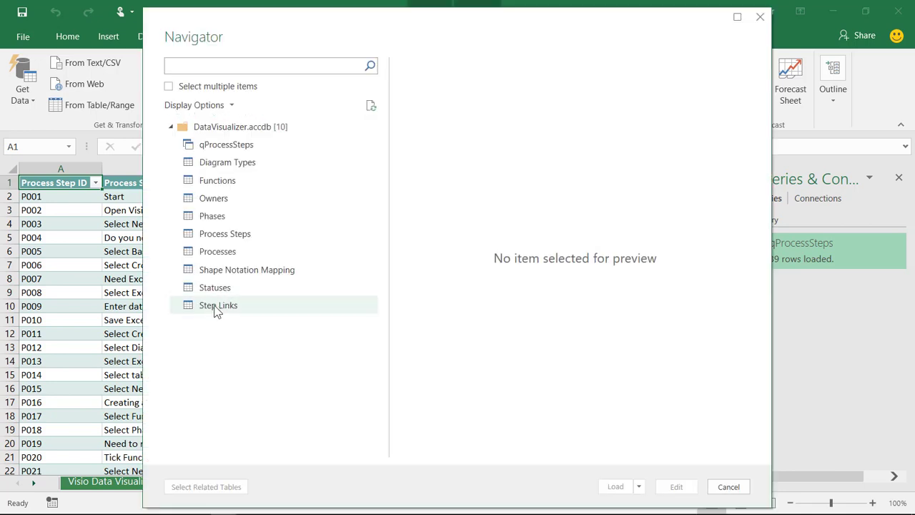
pyautogui.click(217, 307)
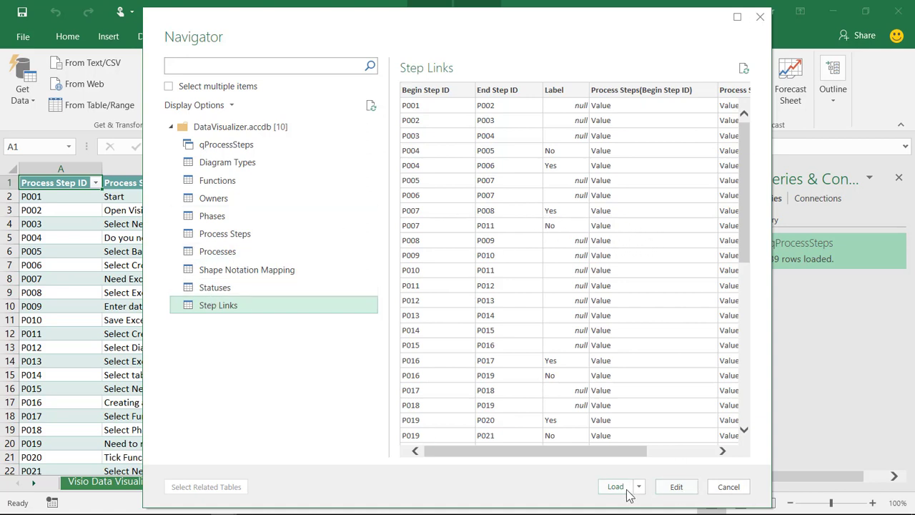
pyautogui.click(679, 488)
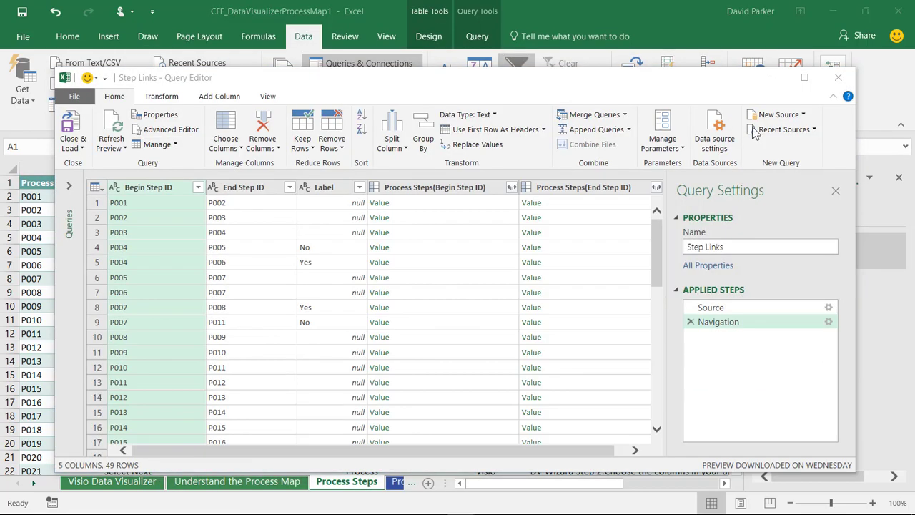
# Merge Step Links with qProcessSteps by matching Begin Step ID to Process Step ID, using an Inner join.
pyautogui.click(617, 116)
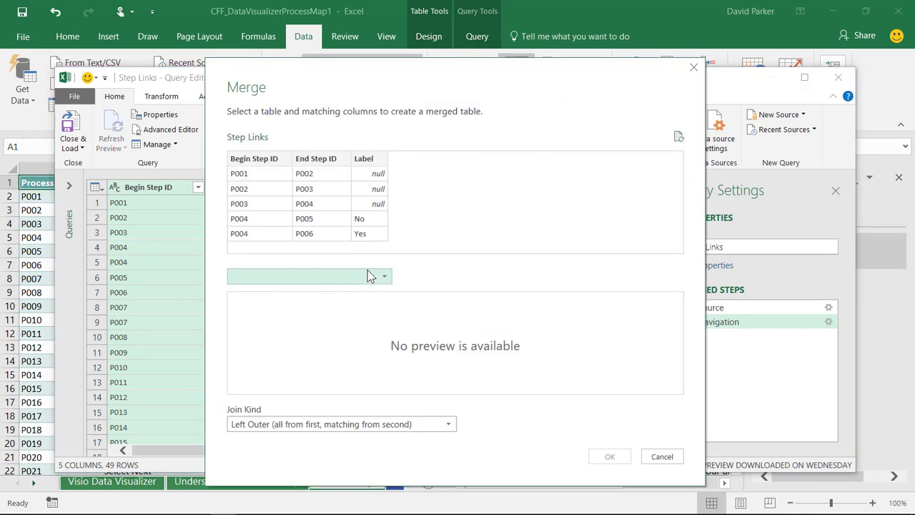
pyautogui.click(358, 276)
pyautogui.click(269, 291)
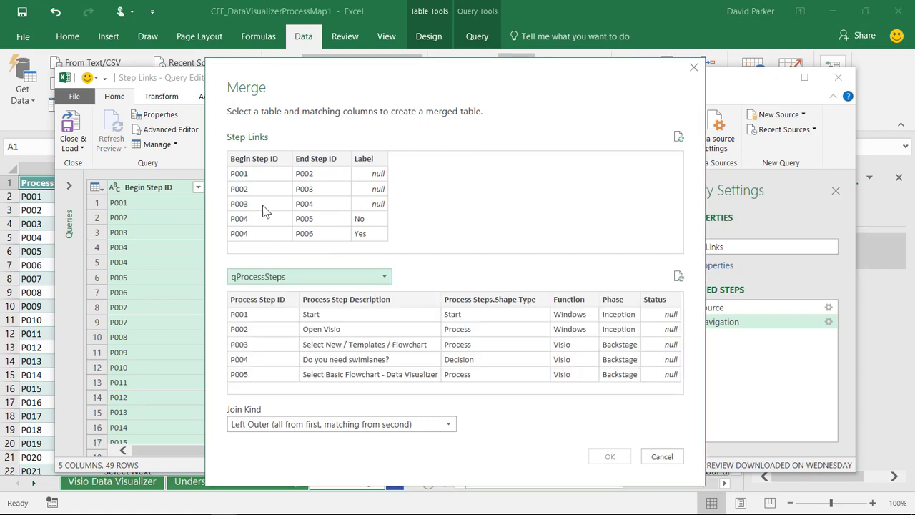
pyautogui.click(251, 158)
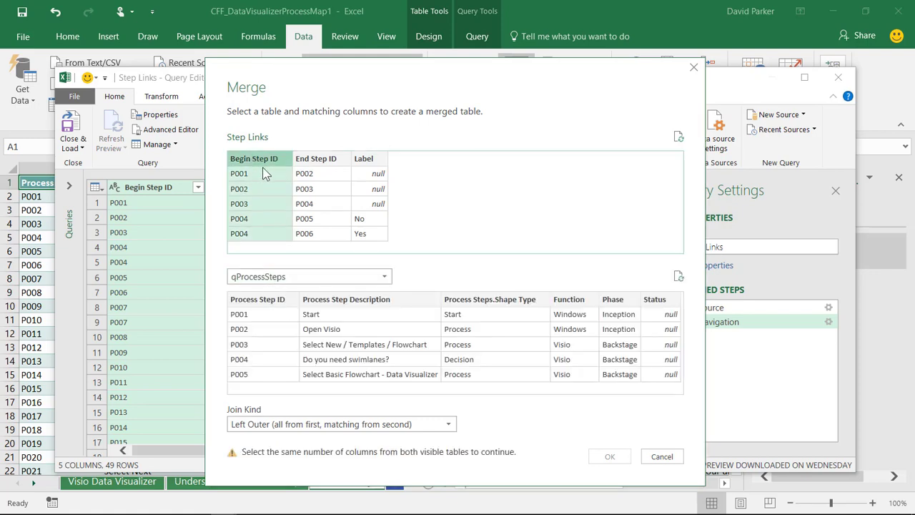
pyautogui.click(258, 300)
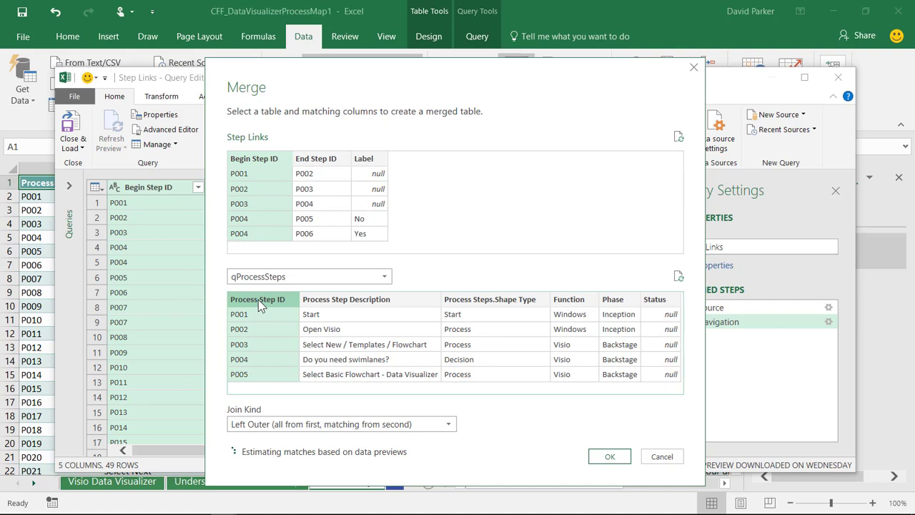
pyautogui.click(450, 425)
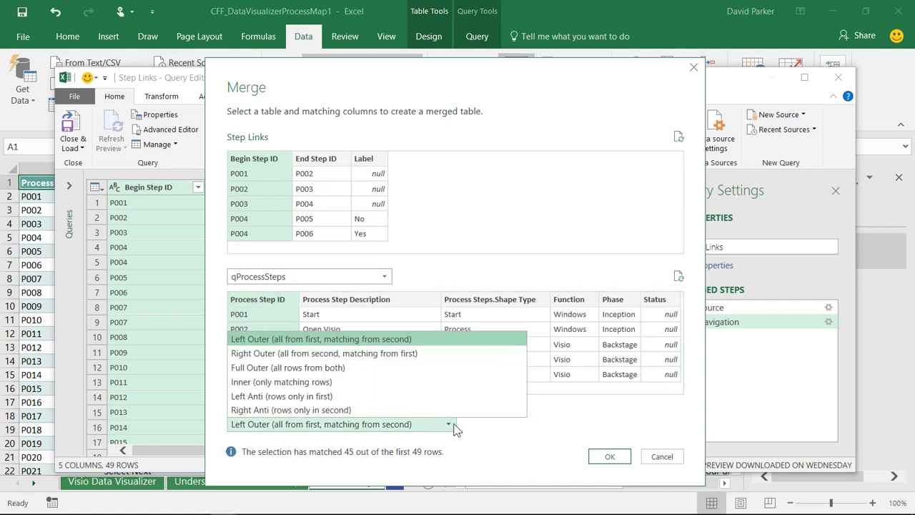
pyautogui.click(300, 382)
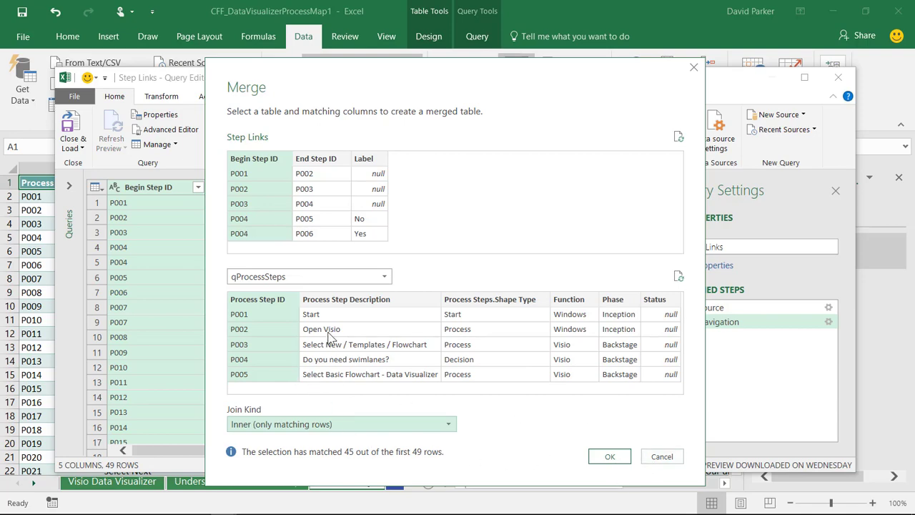
pyautogui.click(609, 456)
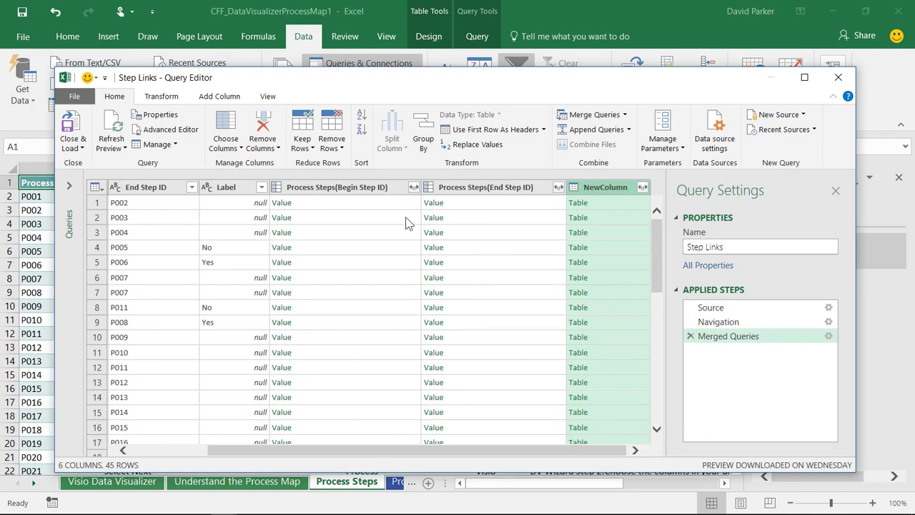
# Remove the Process Steps(Begin Step ID), Process Steps(End Step ID) and NewColumn columns from the Step Links query.
pyautogui.click(318, 187)
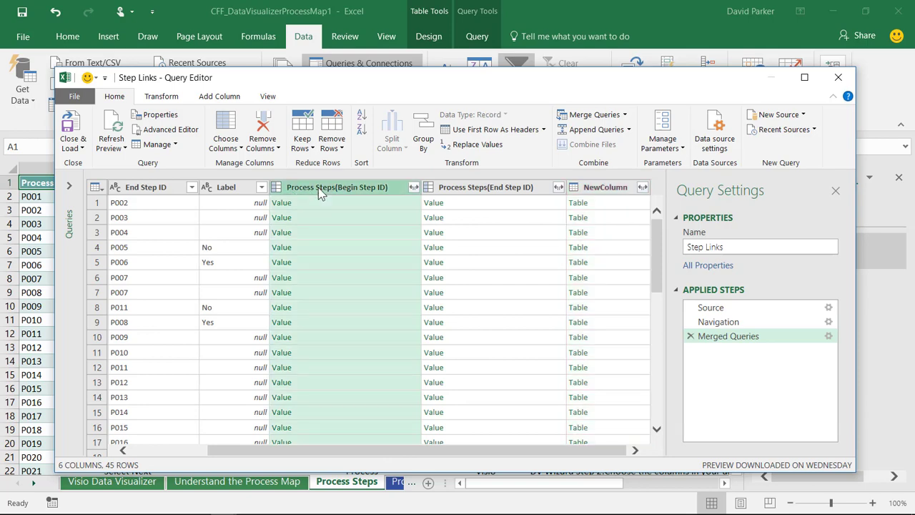
pyautogui.keyDown('shift'); pyautogui.click(611, 188); pyautogui.keyUp('shift')
pyautogui.rightClick(615, 188)
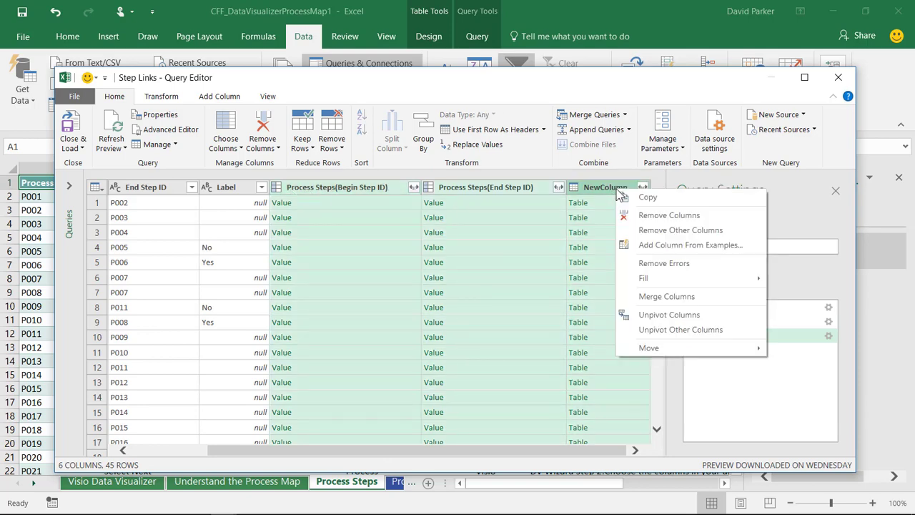
pyautogui.click(672, 215)
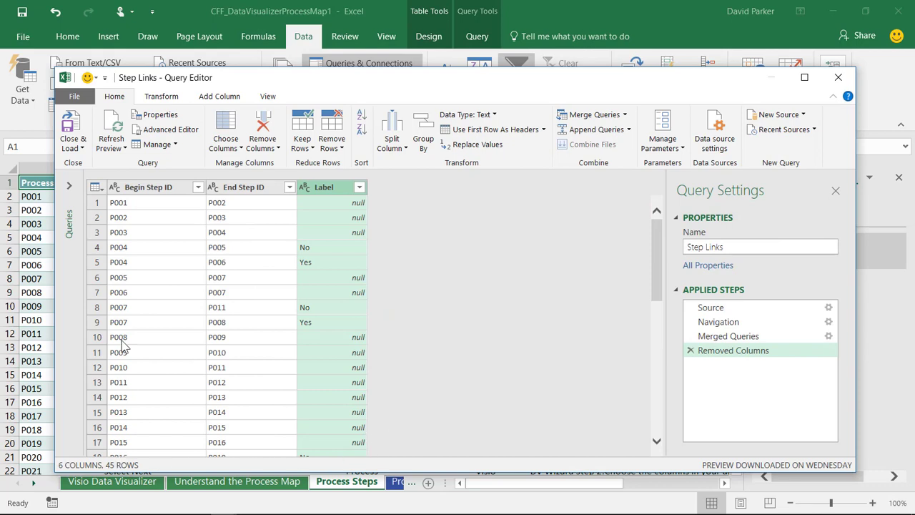
# Sort the Step Links query by Begin Step ID in ascending order.
pyautogui.click(197, 190)
pyautogui.click(197, 190)
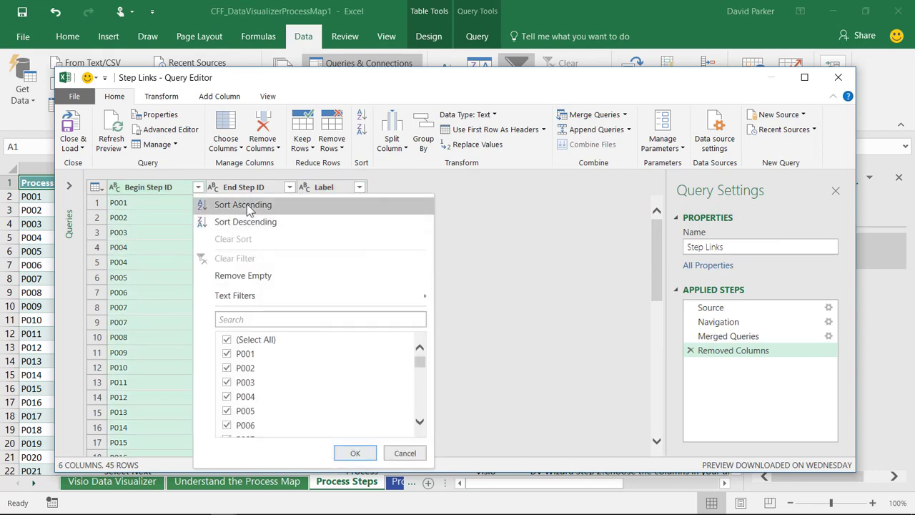
pyautogui.click(261, 204)
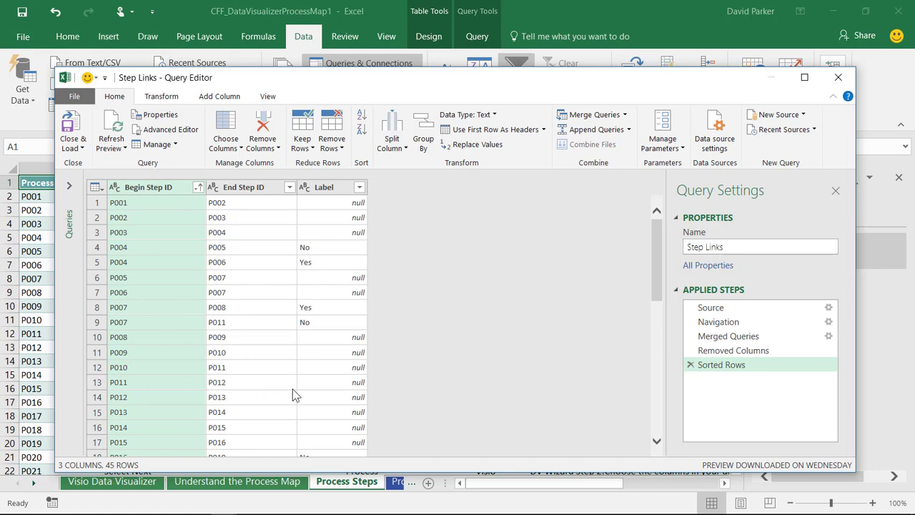
# Remove the Label column and duplicate the End Step ID column.
pyautogui.click(327, 190)
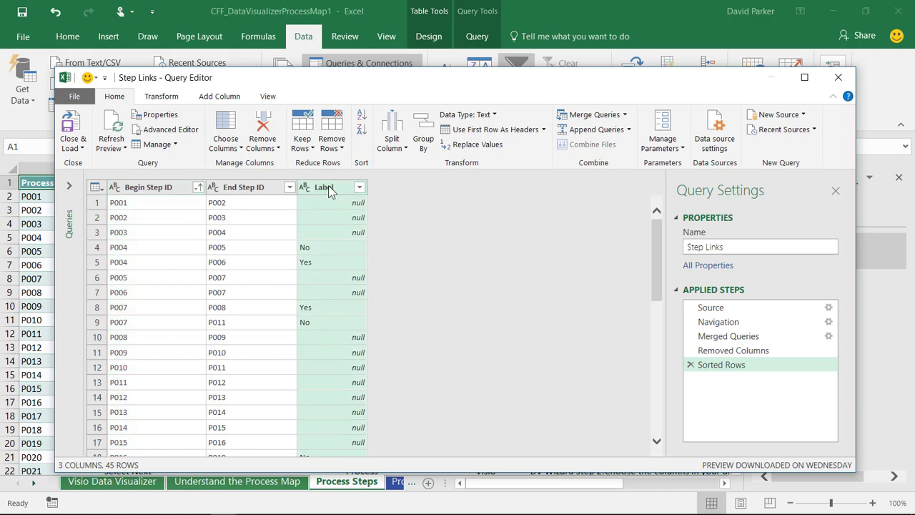
pyautogui.rightClick(329, 189)
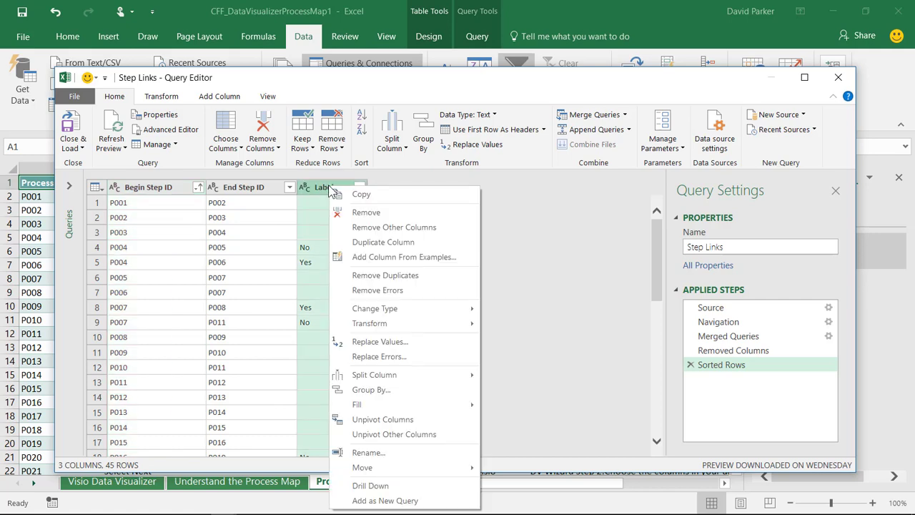
pyautogui.click(380, 213)
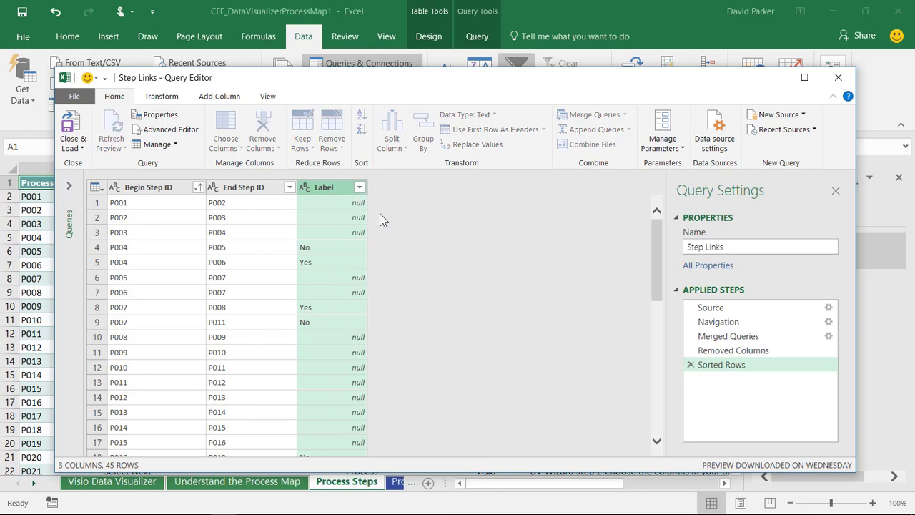
pyautogui.rightClick(256, 191)
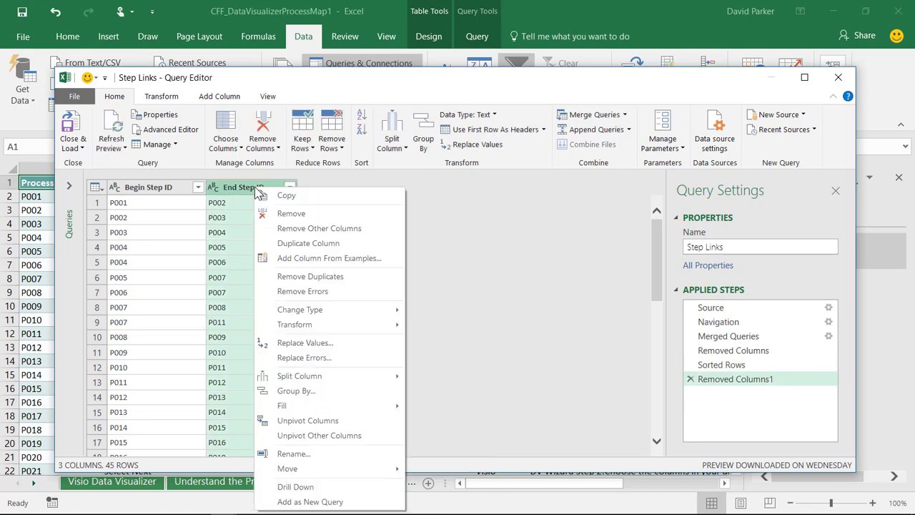
pyautogui.click(308, 243)
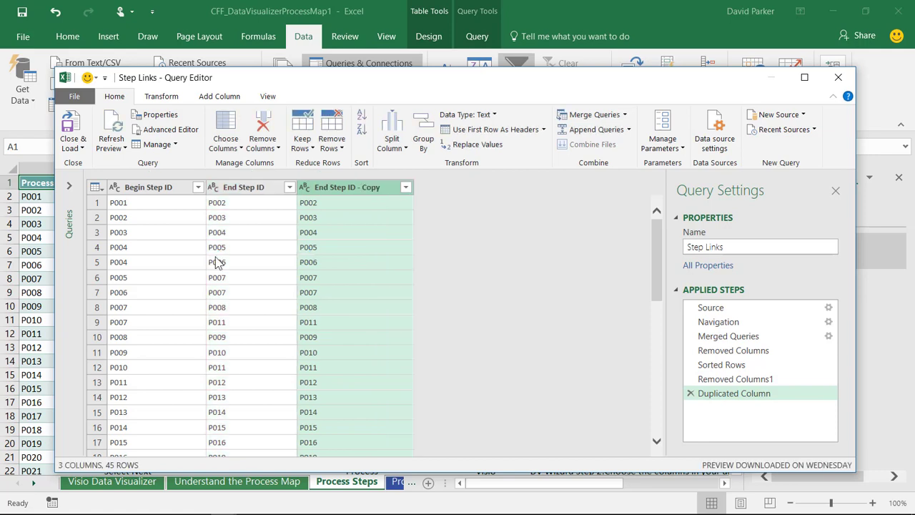
# Pivot the End Step ID column using End Step ID - Copy as the values column, with Don't Aggregate as the value function.
pyautogui.click(248, 192)
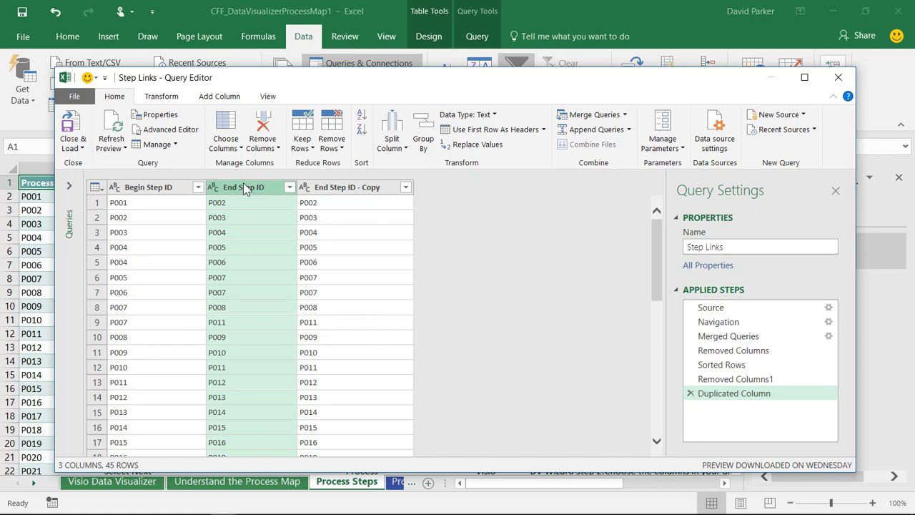
pyautogui.click(153, 98)
pyautogui.click(312, 144)
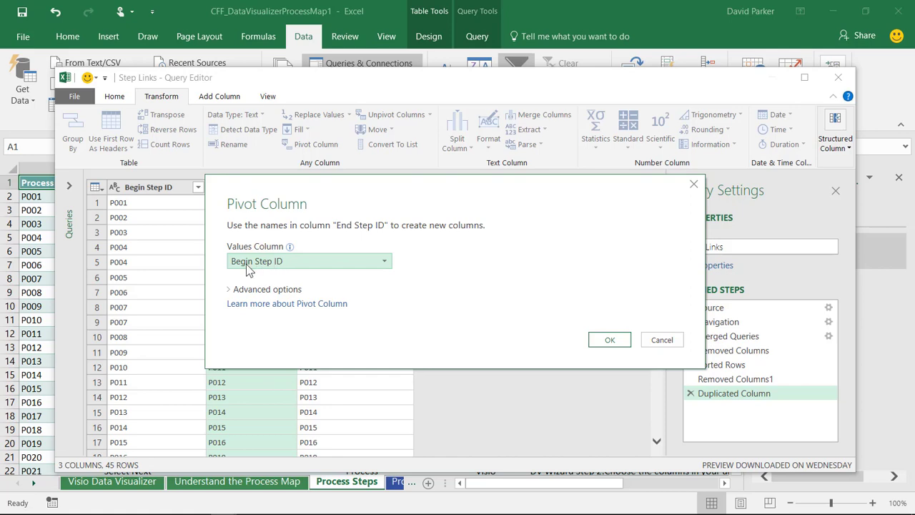
pyautogui.click(277, 265)
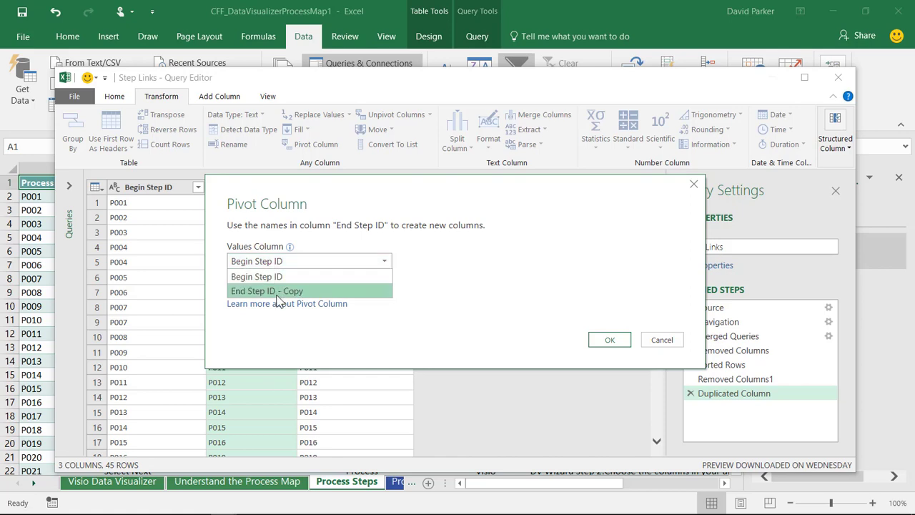
pyautogui.click(277, 294)
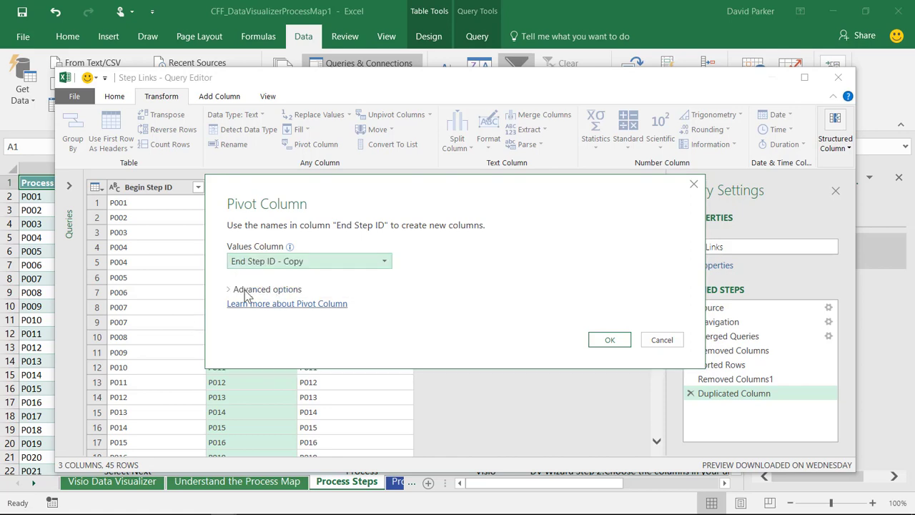
pyautogui.click(247, 291)
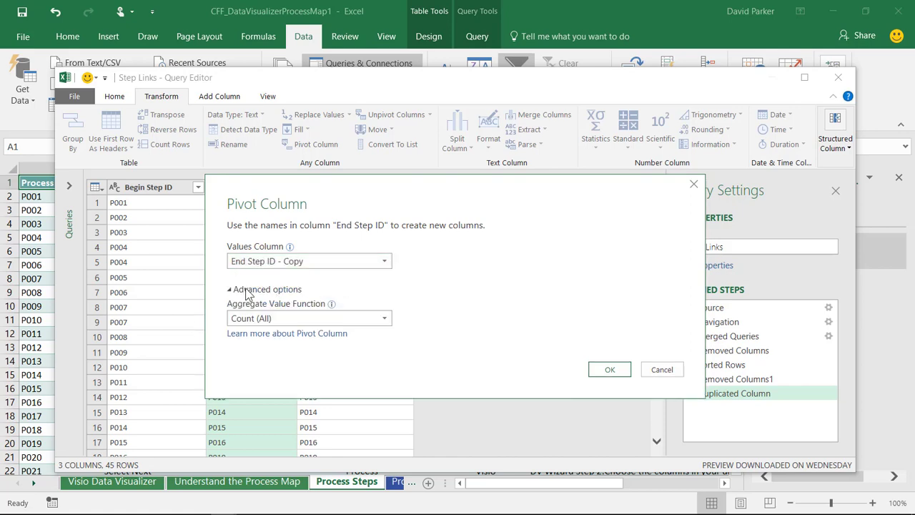
pyautogui.click(383, 319)
pyautogui.click(266, 405)
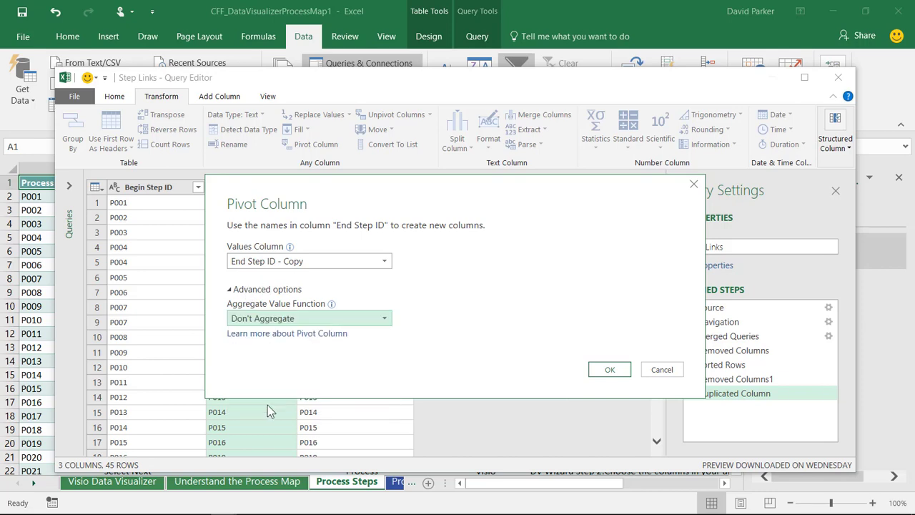
pyautogui.click(608, 370)
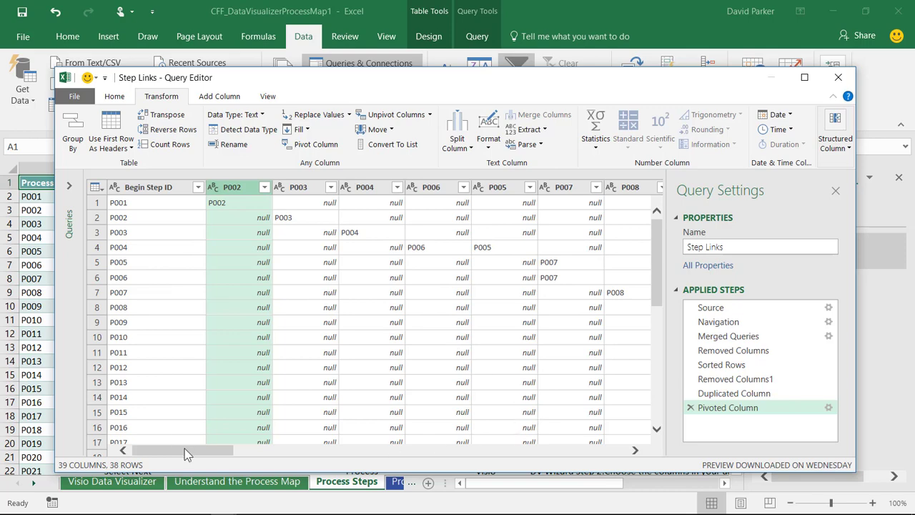
# Merge all pivoted columns from P002 through P039 into one comma-separated column named Next Step IDs.
pyautogui.moveTo(184, 448); pyautogui.dragTo(572, 450)
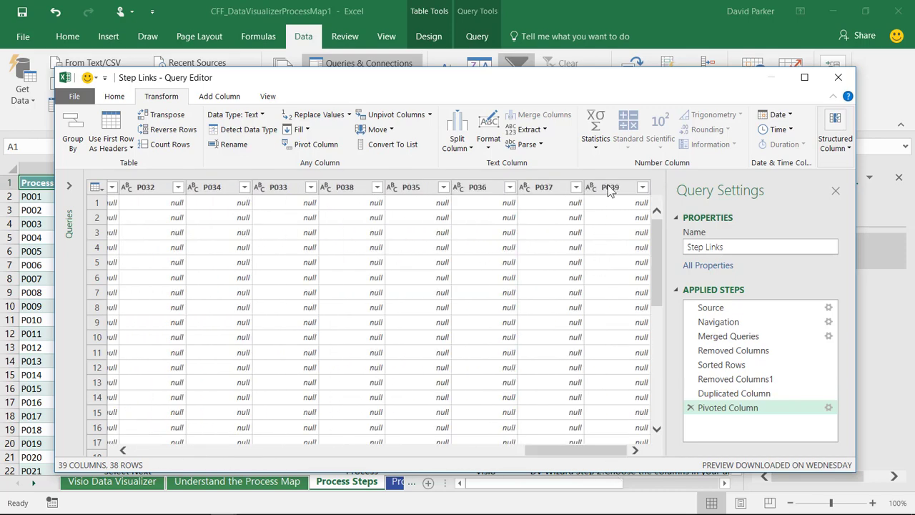
pyautogui.keyDown('shift'); pyautogui.click(607, 188); pyautogui.keyUp('shift')
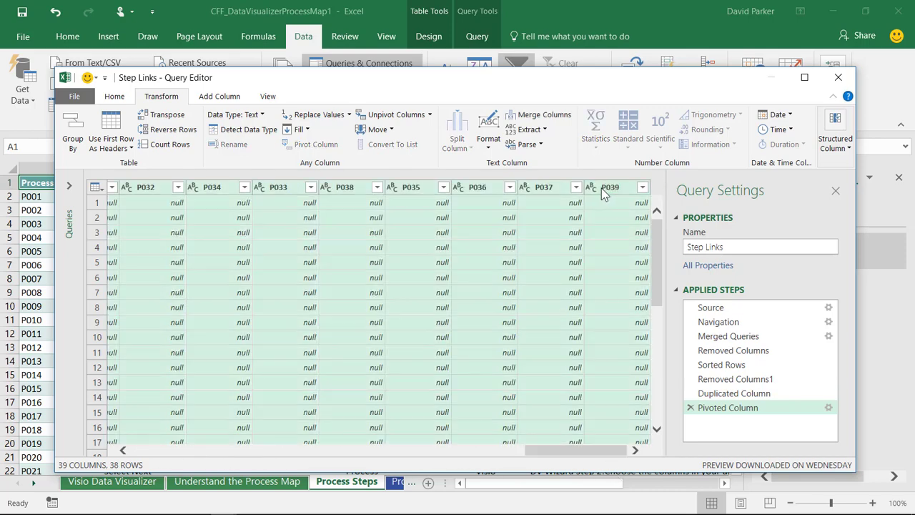
pyautogui.rightClick(601, 188)
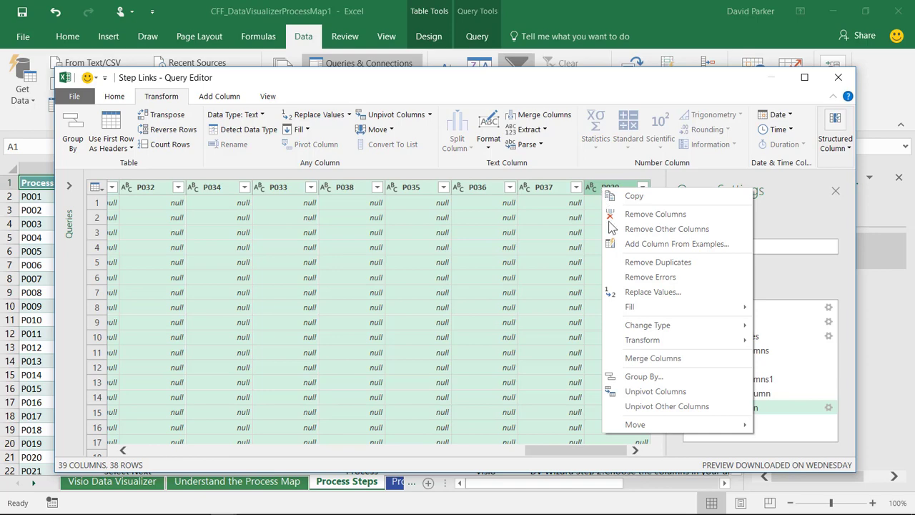
pyautogui.click(640, 361)
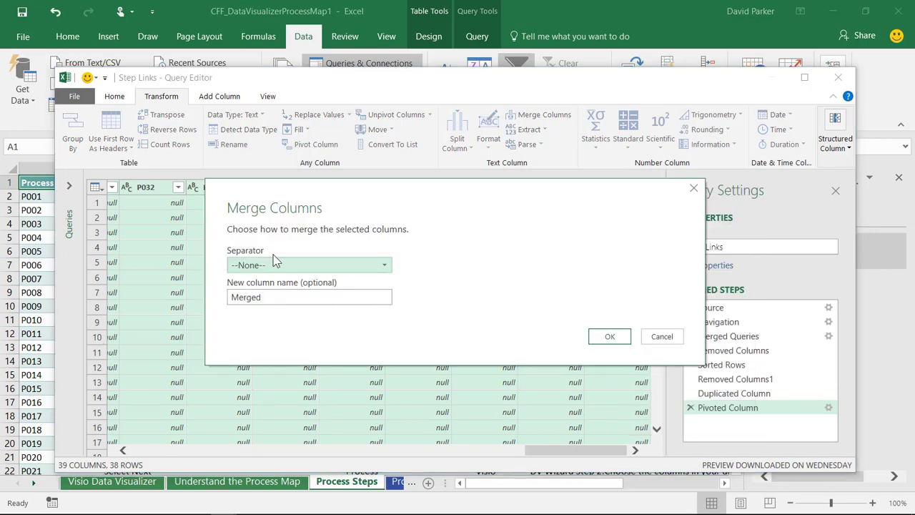
pyautogui.click(273, 263)
pyautogui.click(255, 311)
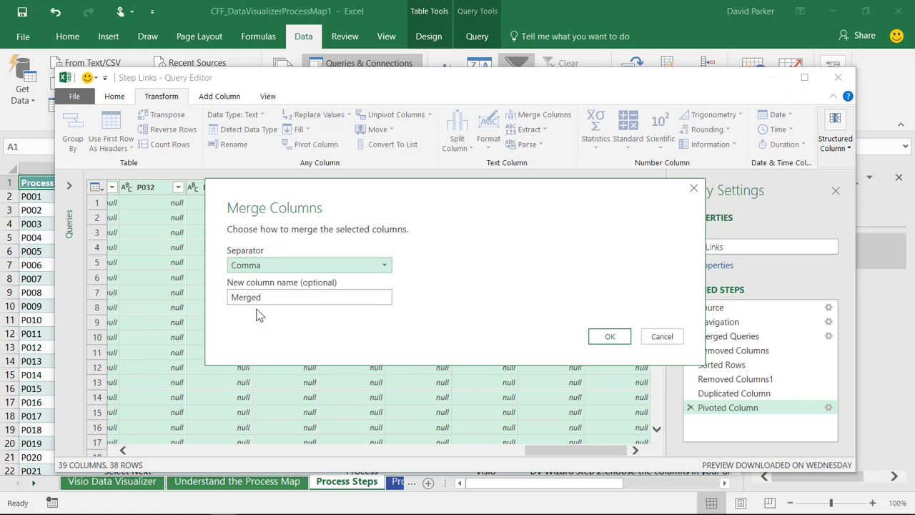
pyautogui.moveTo(270, 298); pyautogui.dragTo(188, 297)
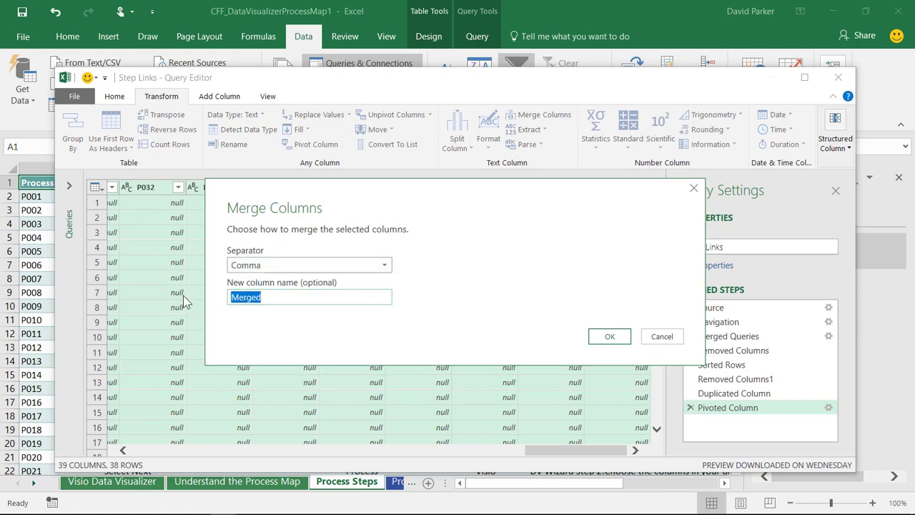
pyautogui.write('Next Step Ids')
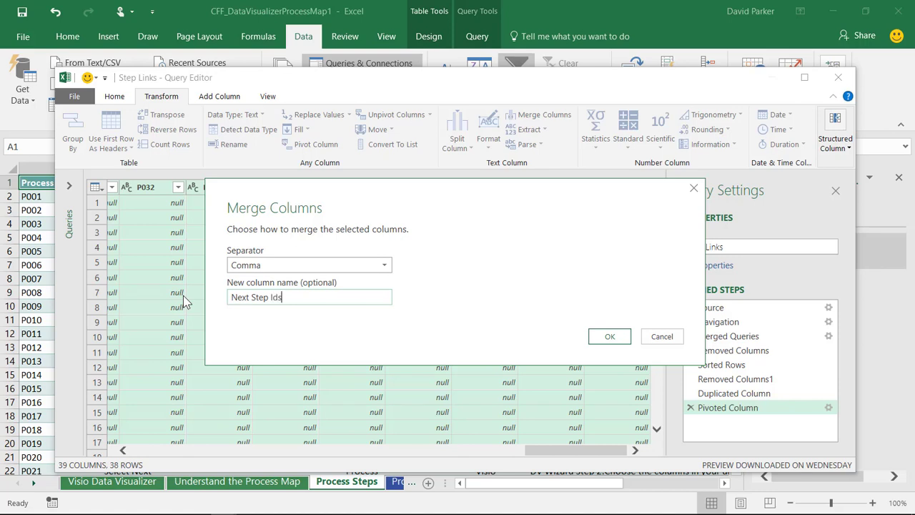
pyautogui.press('BackSpace')
pyautogui.press('BackSpace')
pyautogui.write('Ds')
pyautogui.click(614, 334)
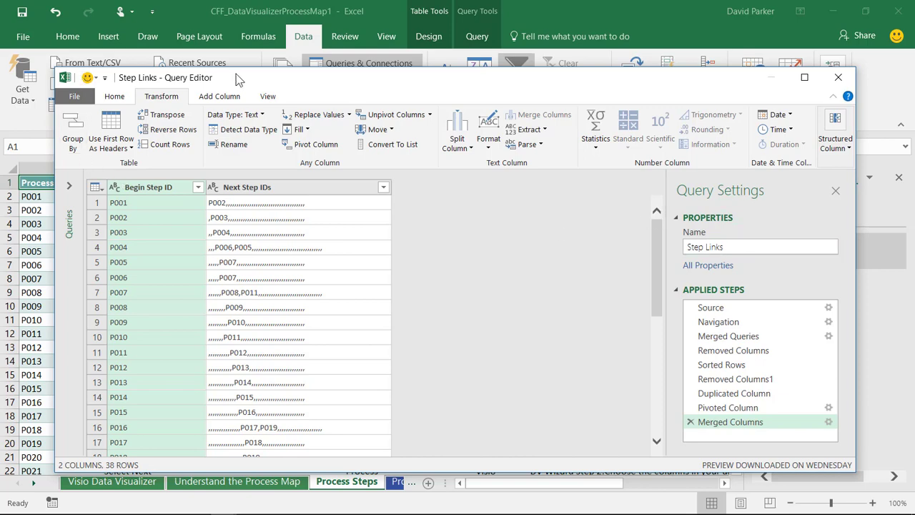
# Keep the Step Links query changes and rename the new sheet holding the loaded table as Next Steps.
pyautogui.click(840, 79)
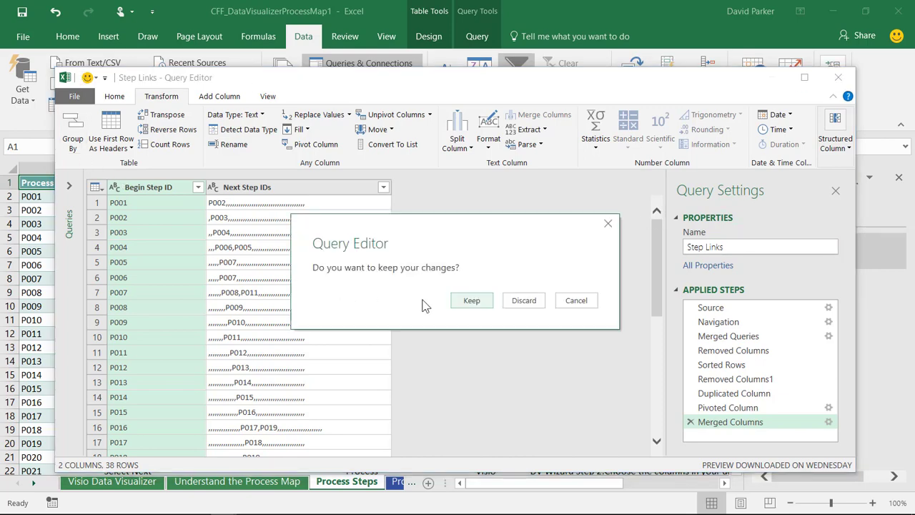
pyautogui.click(468, 304)
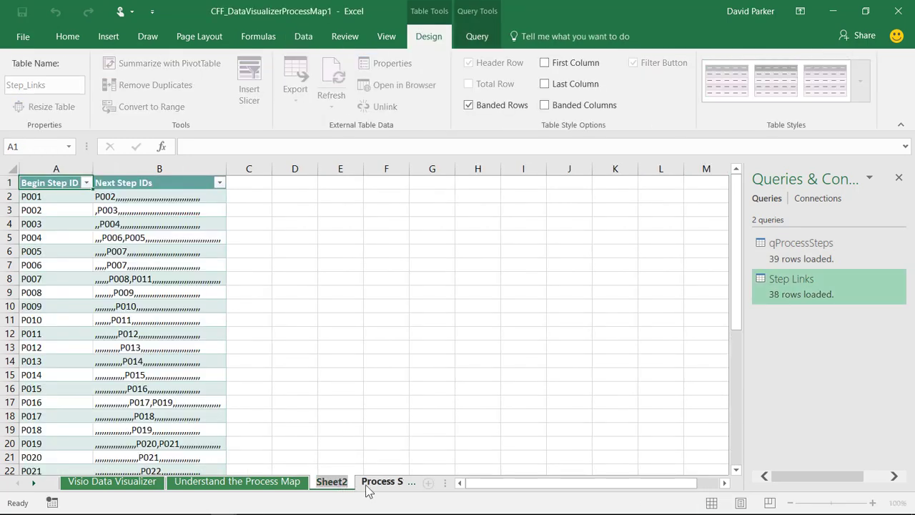
pyautogui.write('Next Sp')
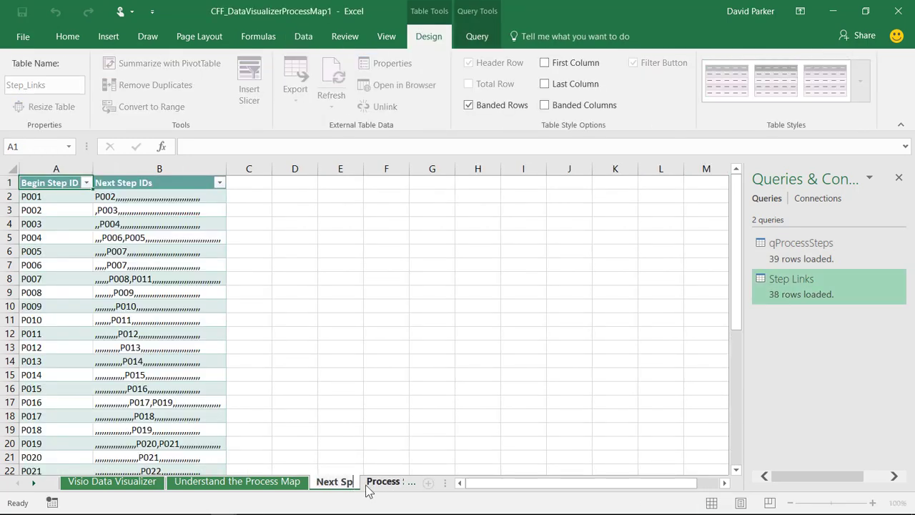
pyautogui.press('BackSpace')
pyautogui.write('teps')
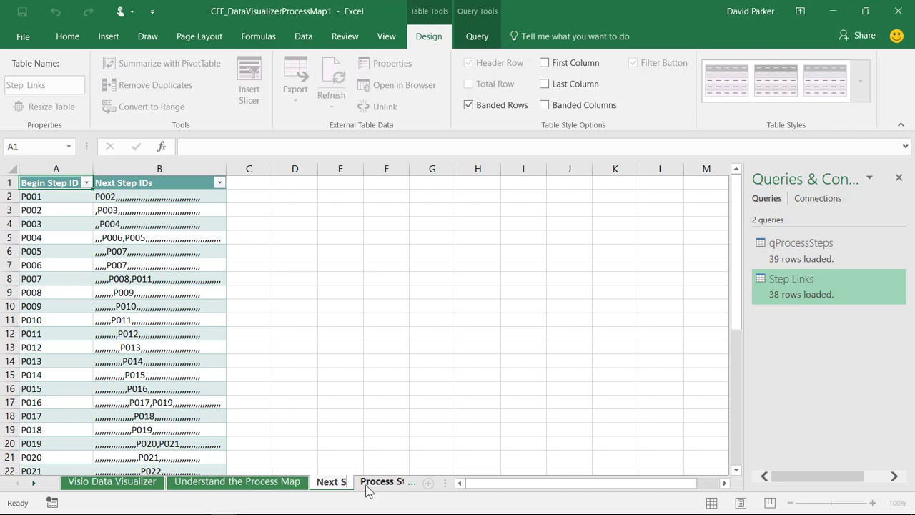
pyautogui.click(402, 351)
pyautogui.click(41, 185)
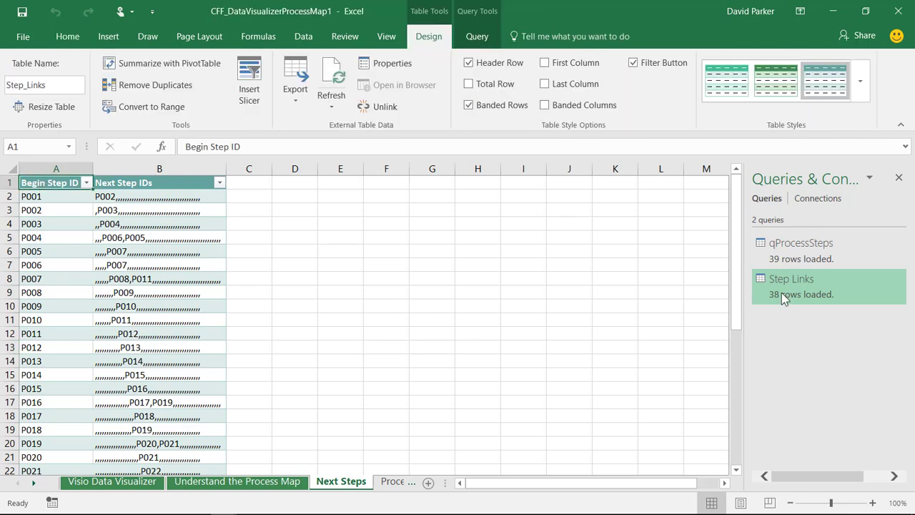
# Duplicate the Step Links query.
pyautogui.moveTo(786, 292)
pyautogui.rightClick(815, 288)
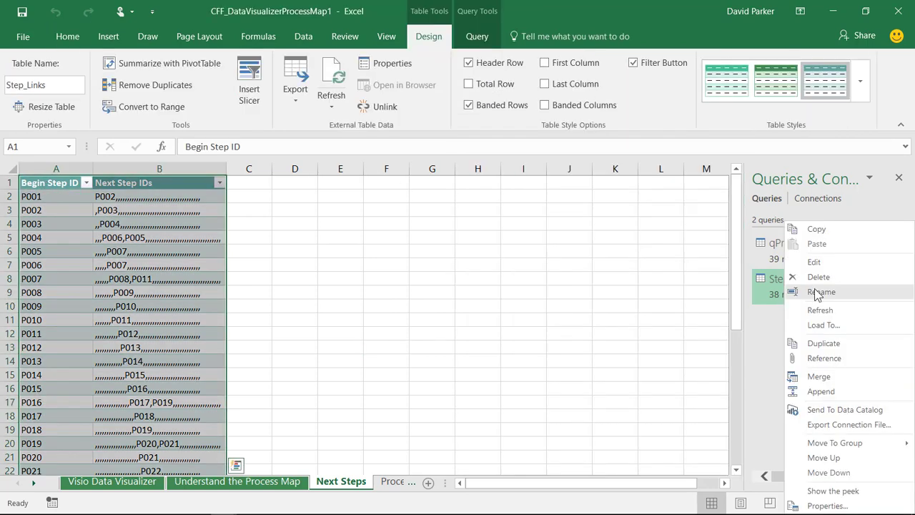
pyautogui.click(774, 307)
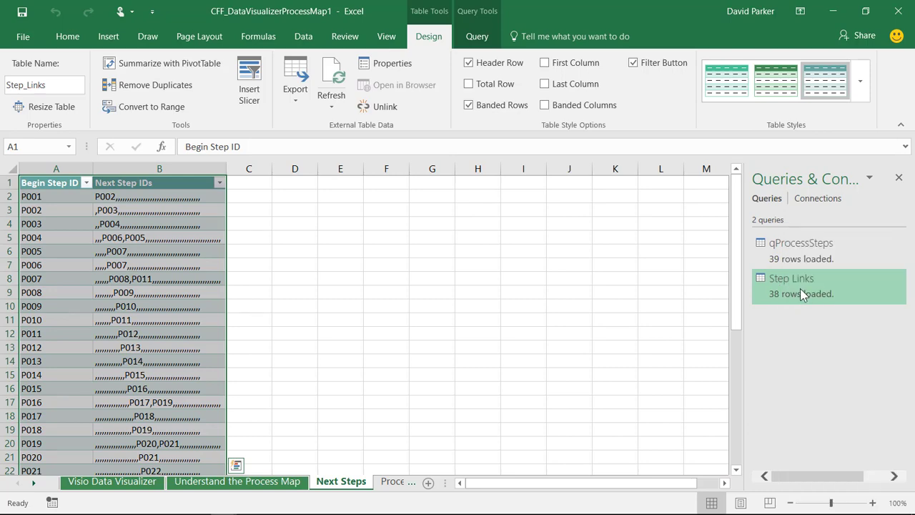
pyautogui.rightClick(800, 288)
pyautogui.click(836, 344)
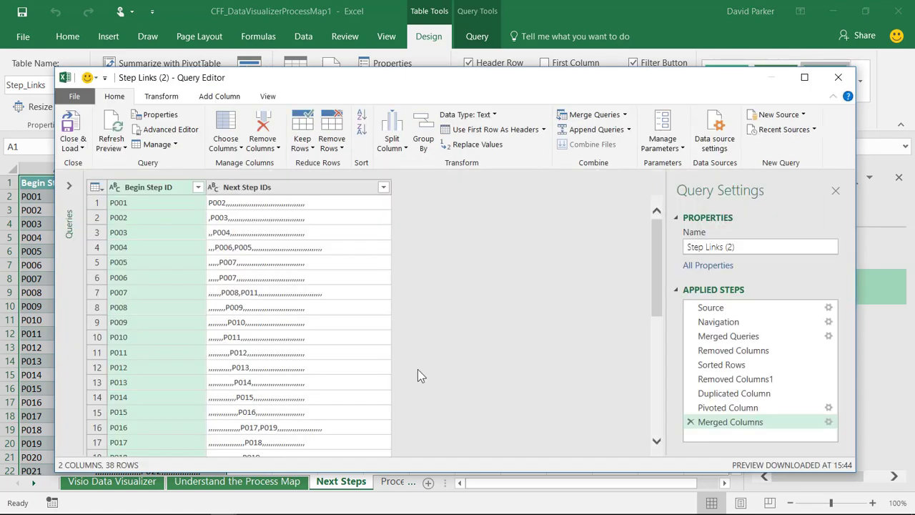
# Delete the Merged Columns, Pivoted Column, Duplicated Column and Removed Columns1 applied steps from the duplicated query.
pyautogui.click(690, 422)
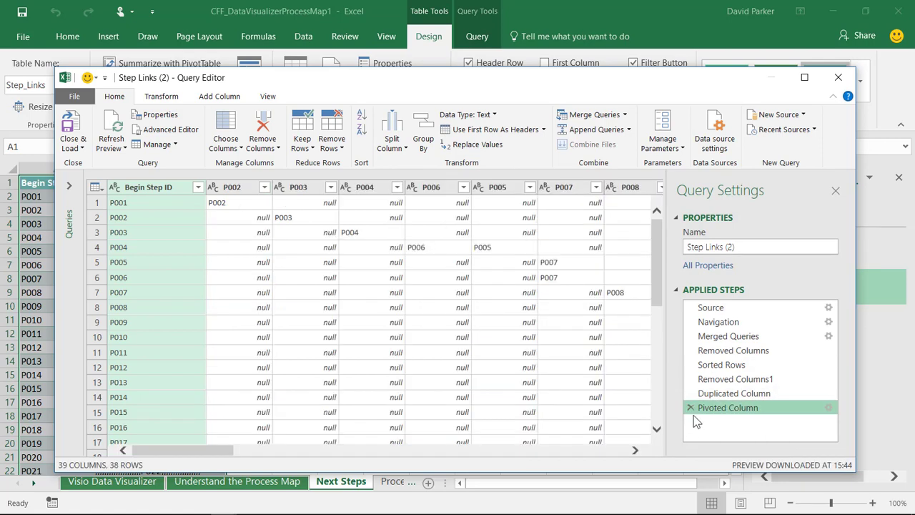
pyautogui.click(690, 408)
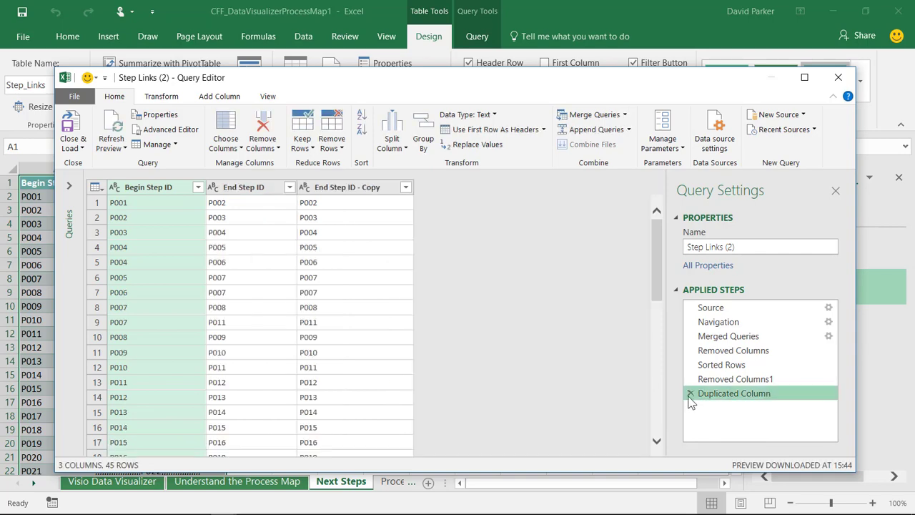
pyautogui.click(690, 393)
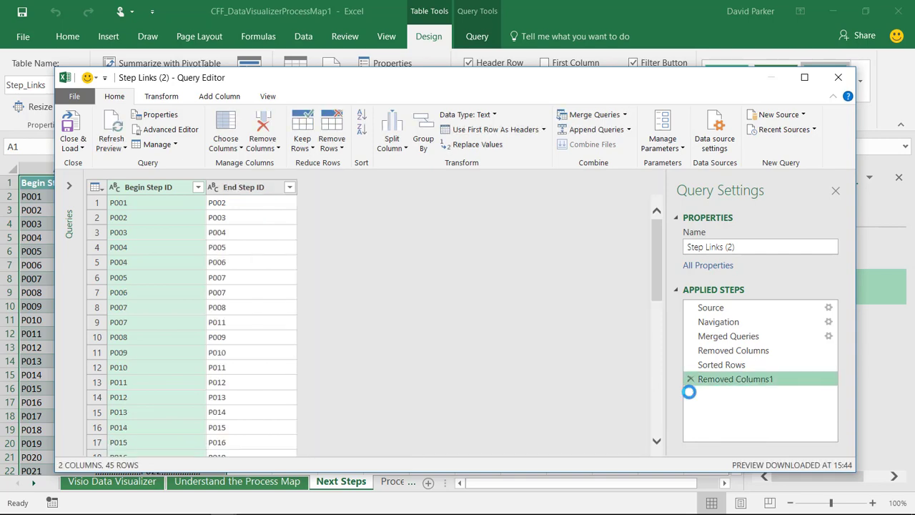
pyautogui.click(689, 379)
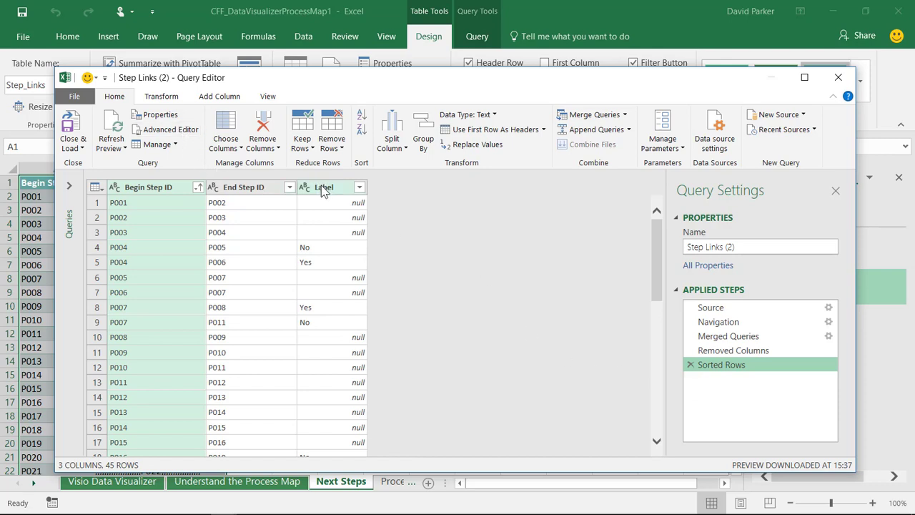
# Pivot the End Step ID column using Label as the values column, with Don't Aggregate as the value function.
pyautogui.click(255, 187)
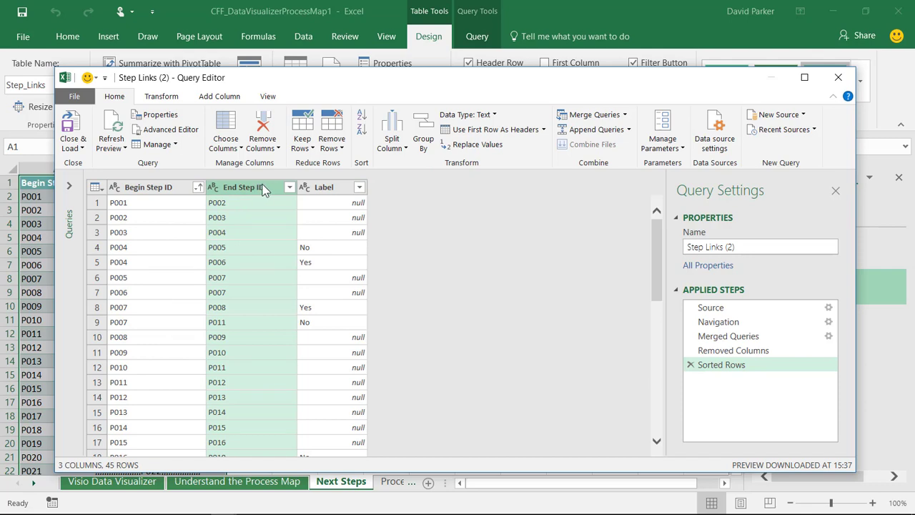
pyautogui.rightClick(263, 188)
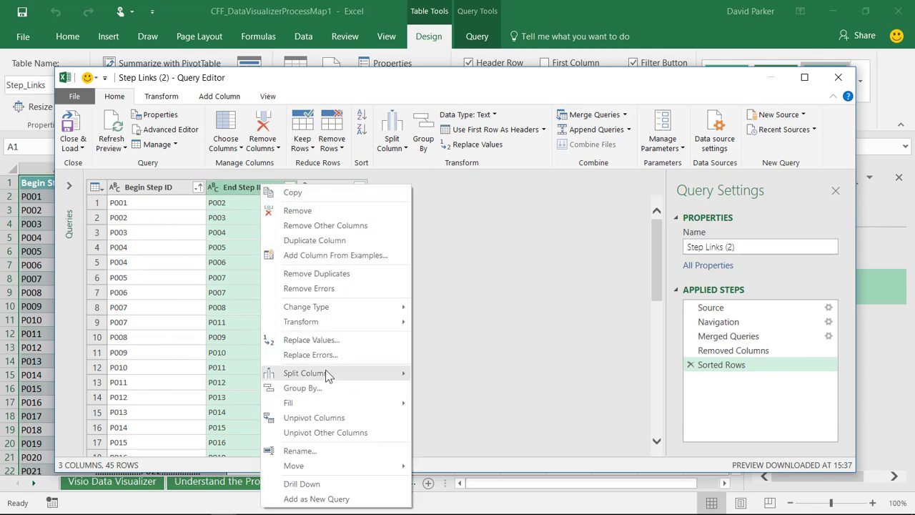
pyautogui.click(301, 88)
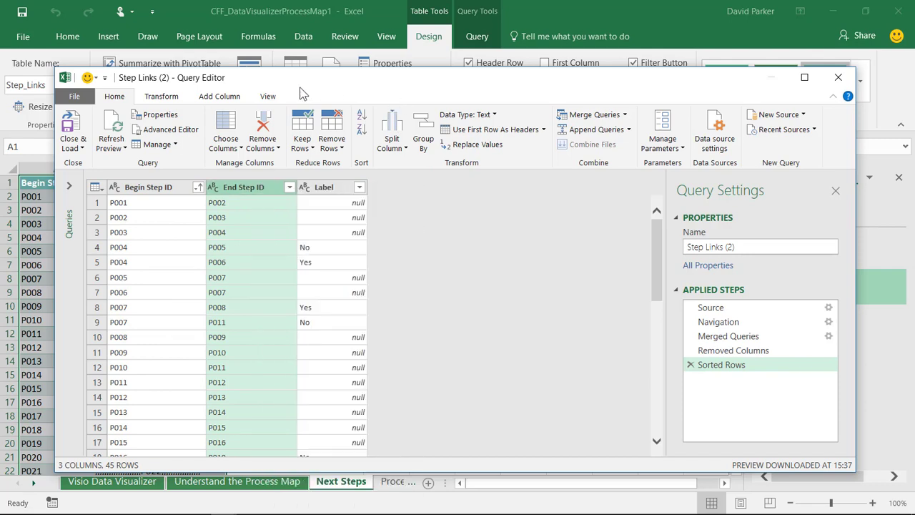
pyautogui.click(174, 97)
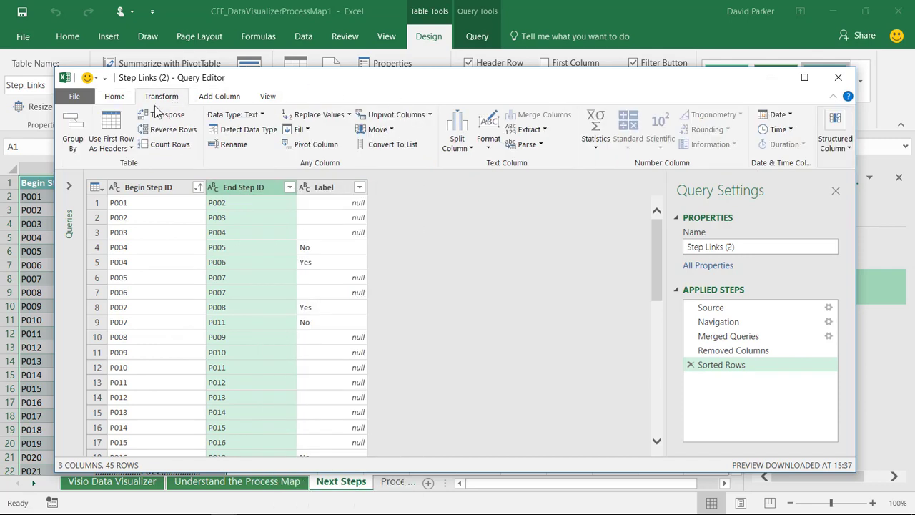
pyautogui.click(318, 147)
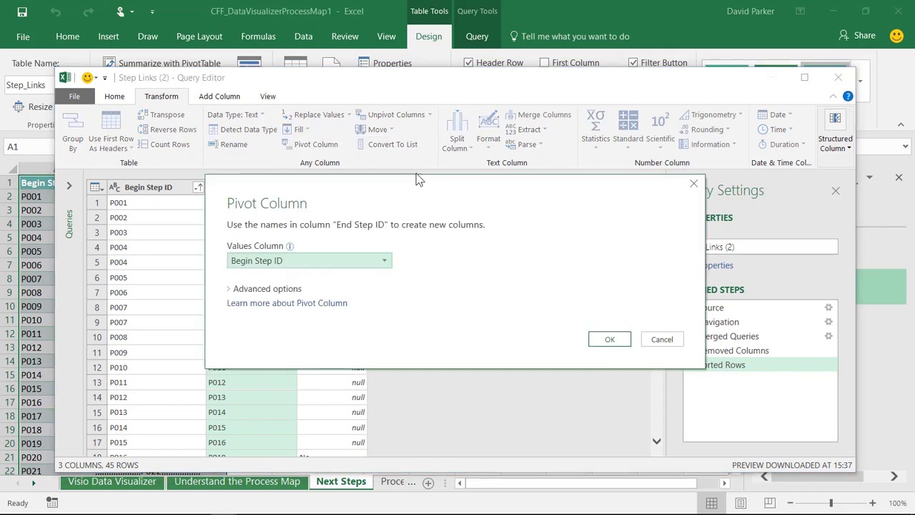
pyautogui.click(300, 266)
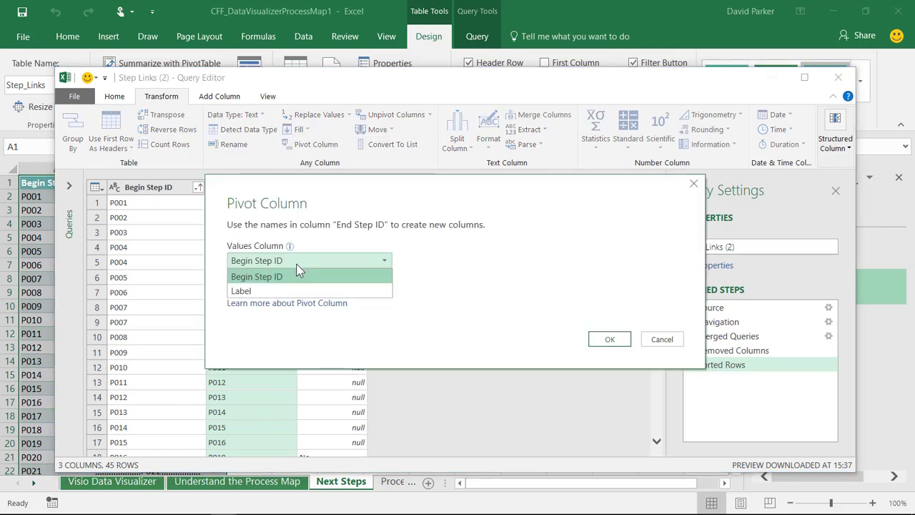
pyautogui.click(266, 289)
pyautogui.click(264, 289)
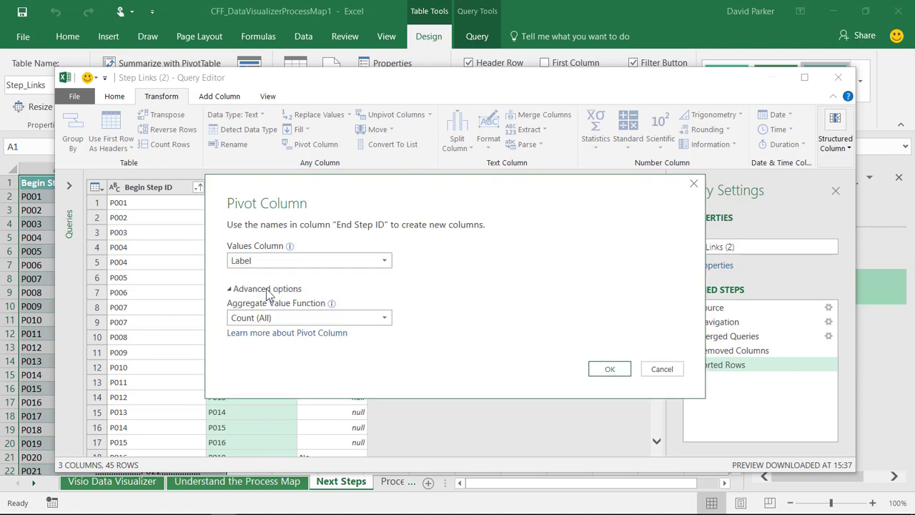
pyautogui.click(290, 317)
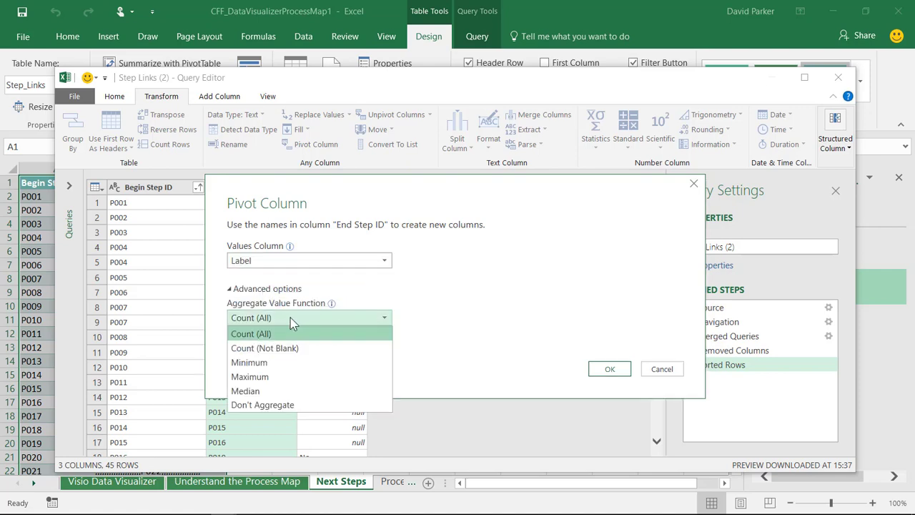
pyautogui.click(262, 404)
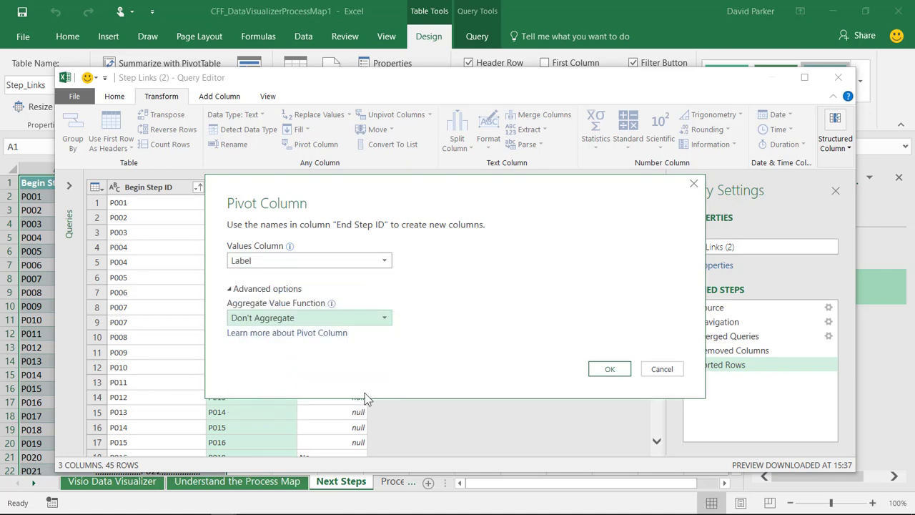
pyautogui.click(610, 370)
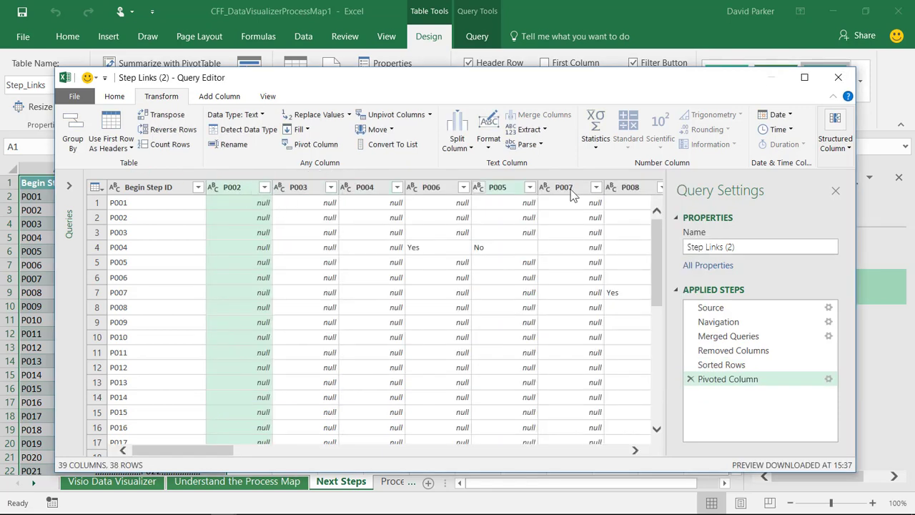
# Merge the pivoted columns from P002 through P039 into one comma-separated column named Next Step Labels.
pyautogui.click(225, 191)
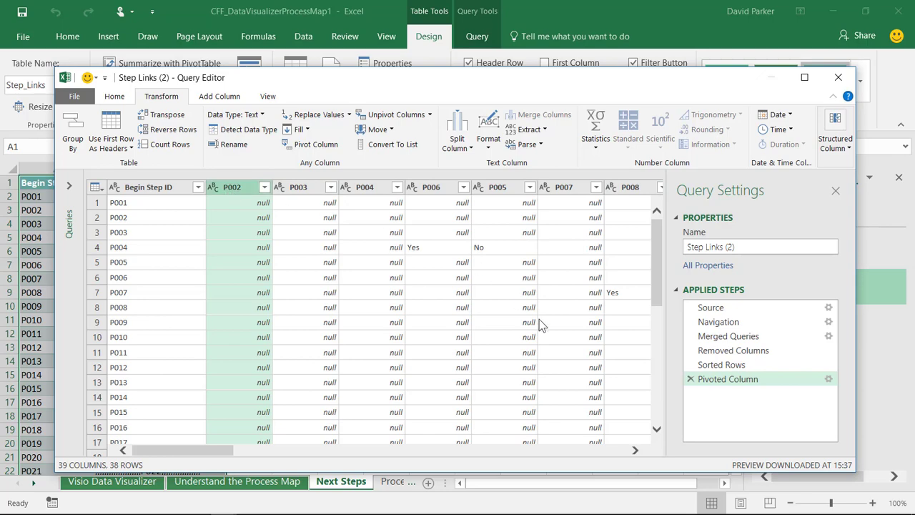
pyautogui.moveTo(635, 452); pyautogui.dragTo(636, 454)
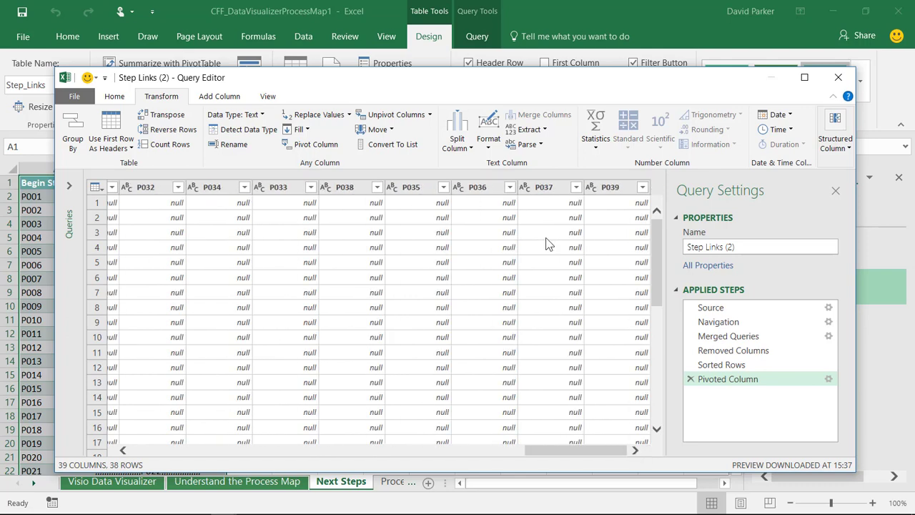
pyautogui.keyDown('shift'); pyautogui.click(601, 188); pyautogui.keyUp('shift')
pyautogui.rightClick(601, 188)
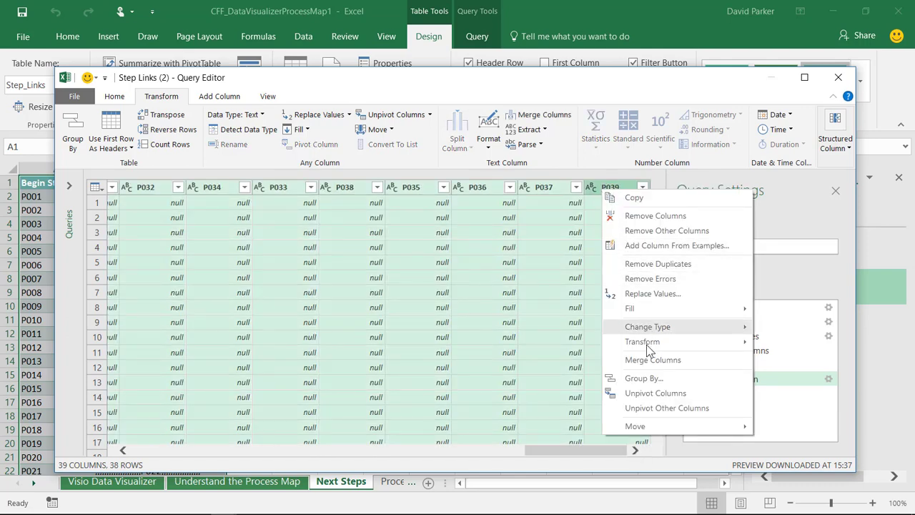
pyautogui.click(640, 361)
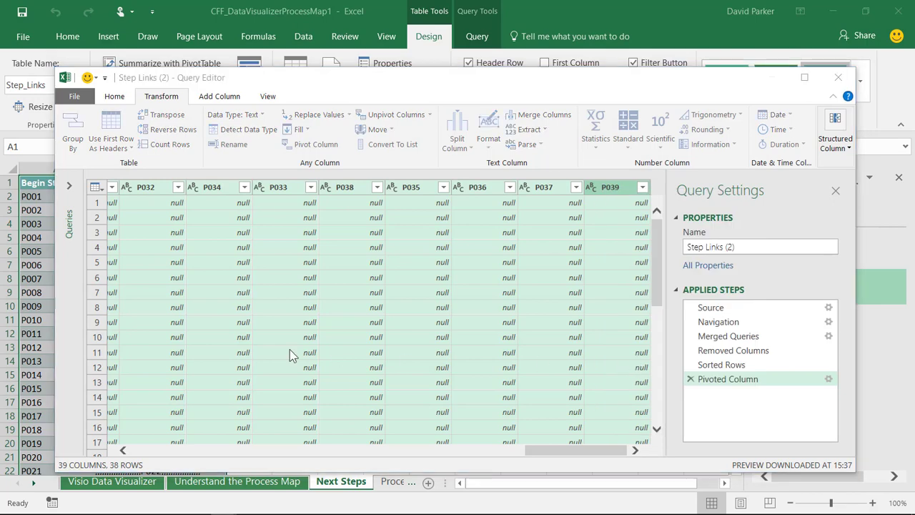
pyautogui.click(258, 266)
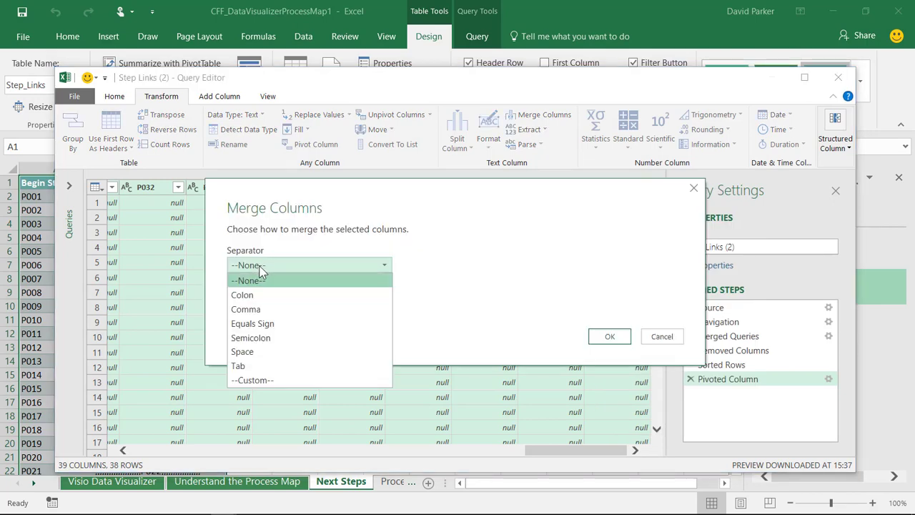
pyautogui.click(261, 308)
pyautogui.moveTo(267, 298); pyautogui.dragTo(146, 293)
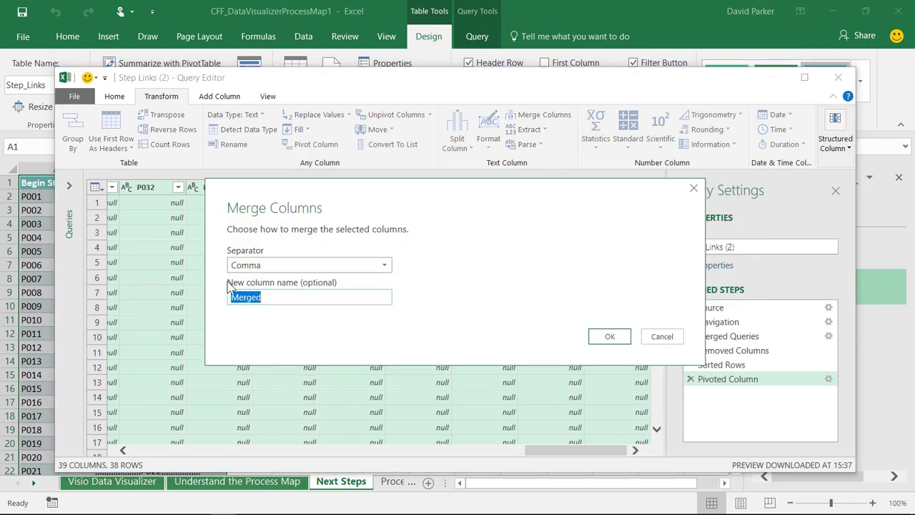
pyautogui.write('B')
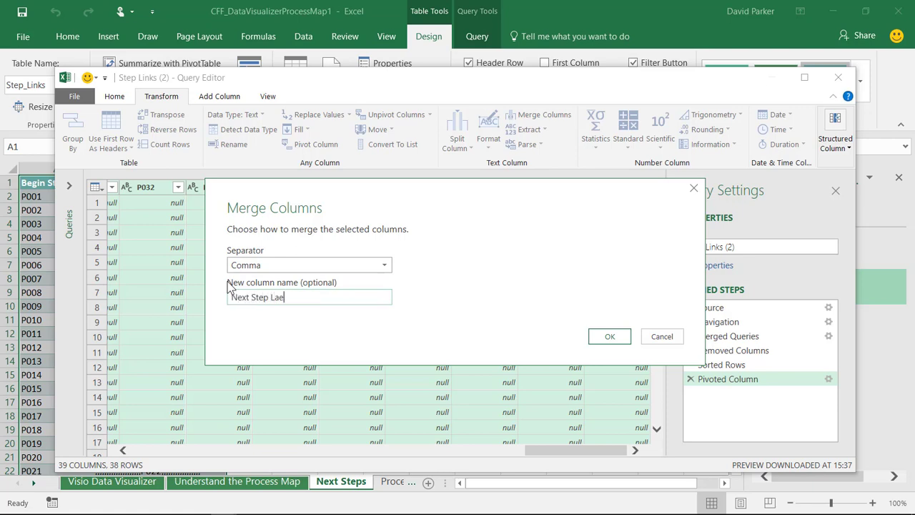
pyautogui.click(279, 297)
pyautogui.write('b')
pyautogui.click(607, 337)
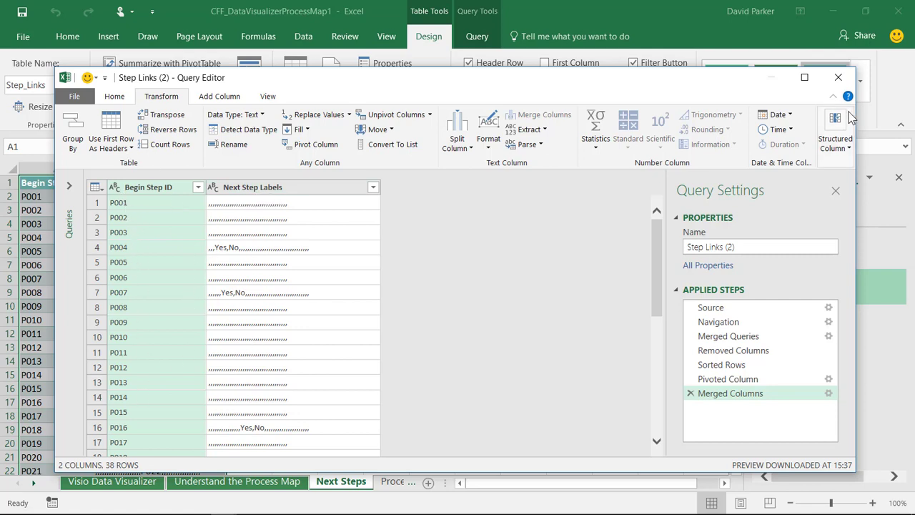
# Keep the duplicated query's changes and rename its new sheet as Next Step Labels.
pyautogui.click(838, 76)
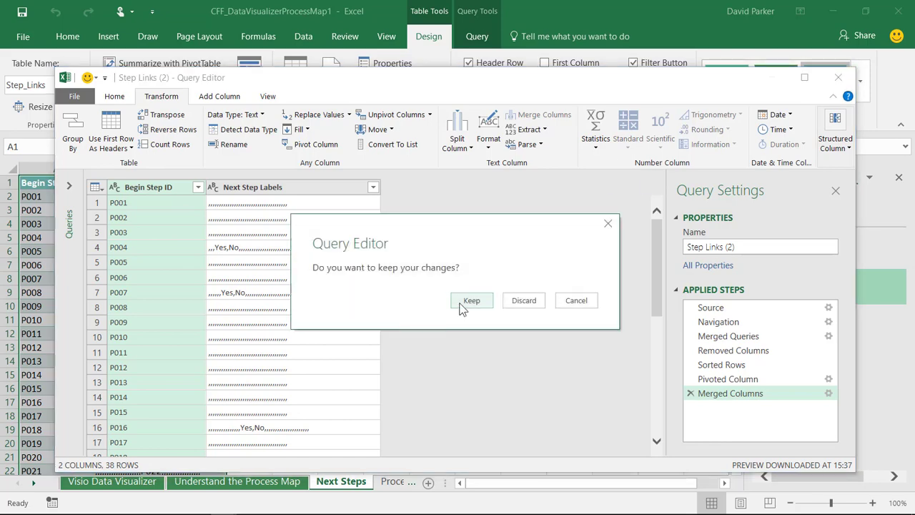
pyautogui.click(468, 301)
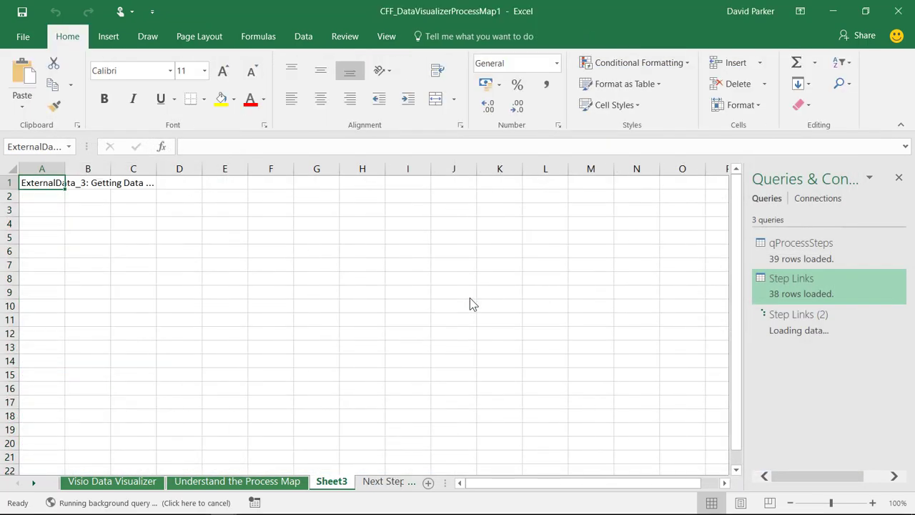
pyautogui.doubleClick(333, 481)
pyautogui.write('Next S')
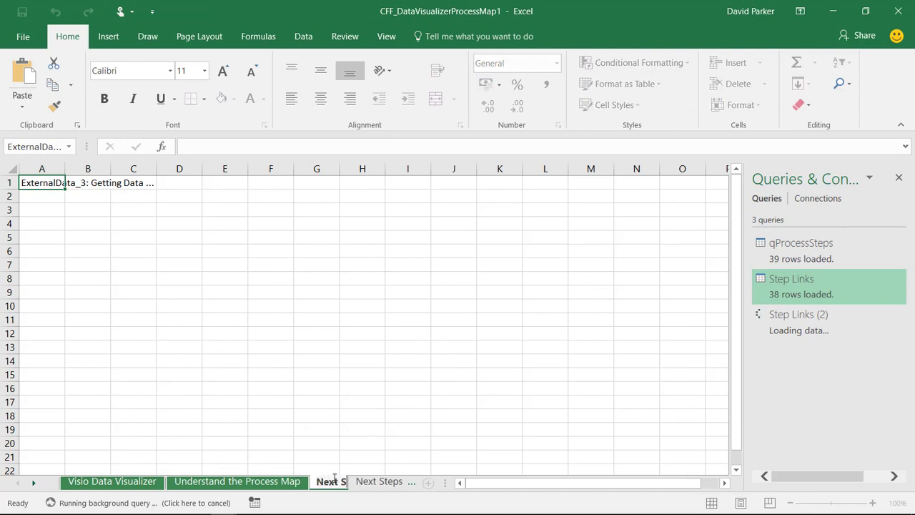
pyautogui.write('tep Labe')
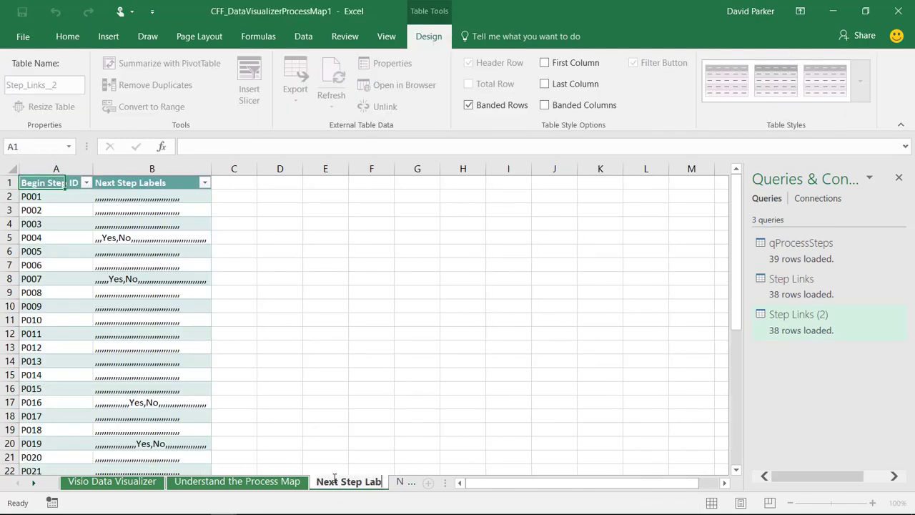
pyautogui.write('ls')
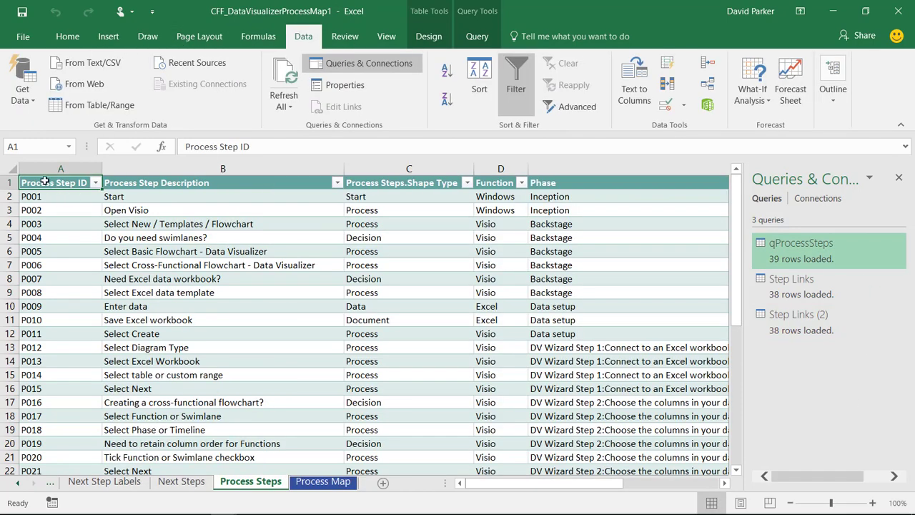
# Create a query from the Process Steps table and name it Process Map from Access.
pyautogui.click(94, 101)
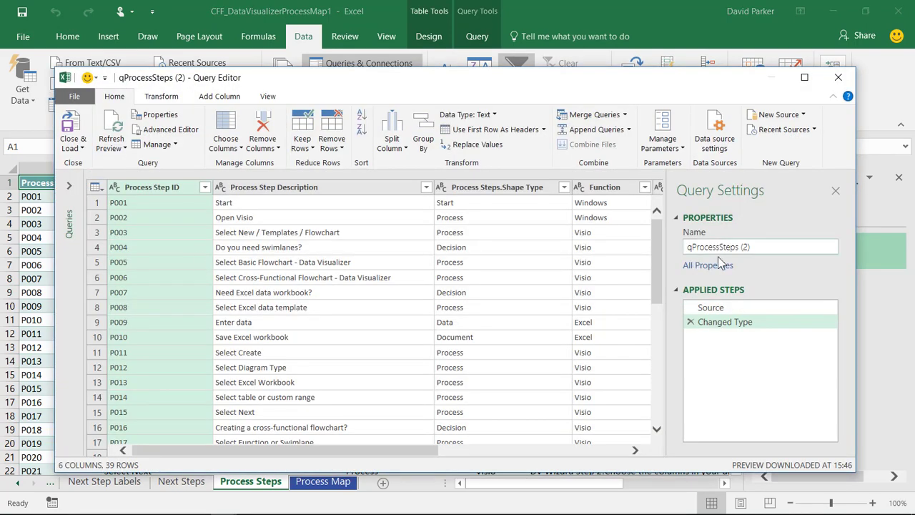
pyautogui.click(762, 247)
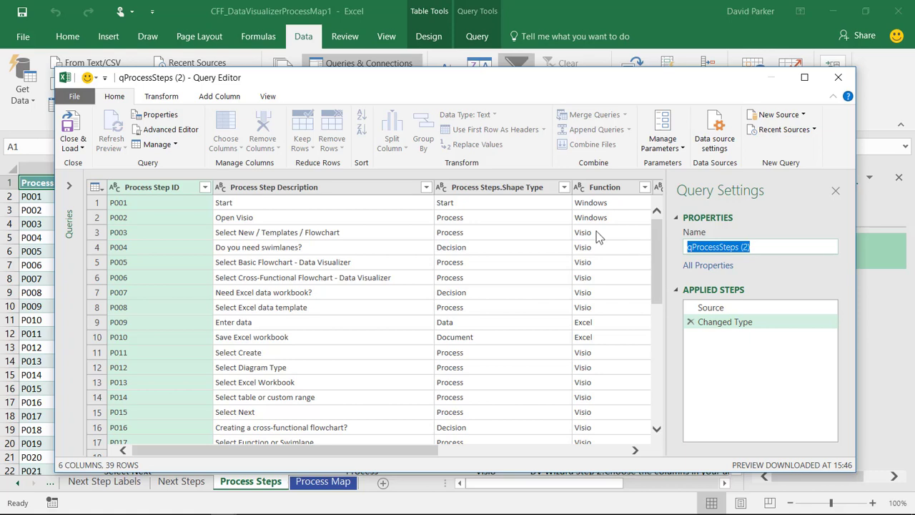
pyautogui.write('P')
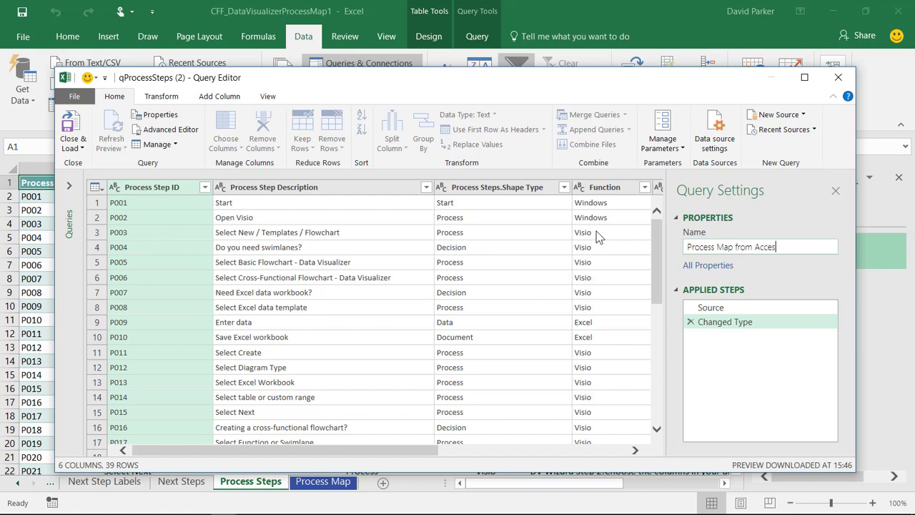
pyautogui.click(181, 207)
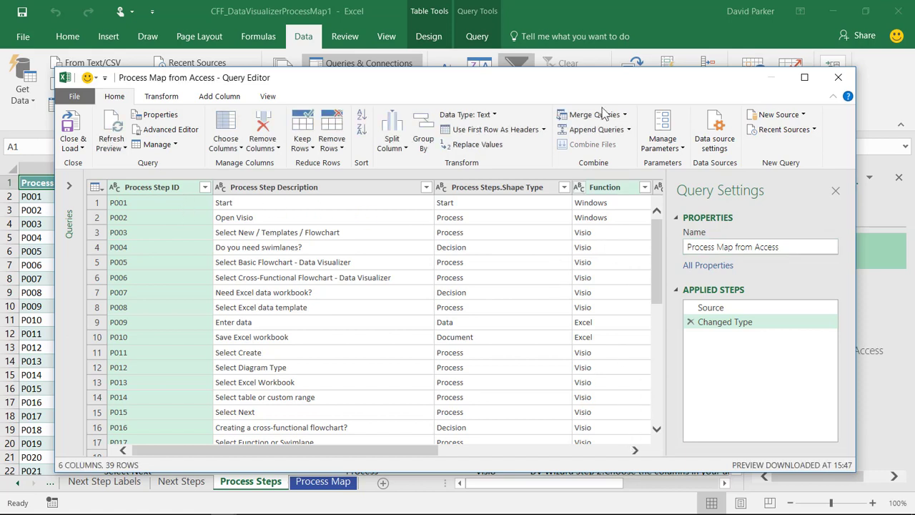
# Merge the query with Step Links using a Left Outer join, matching Process Step ID to Begin Step ID.
pyautogui.click(588, 116)
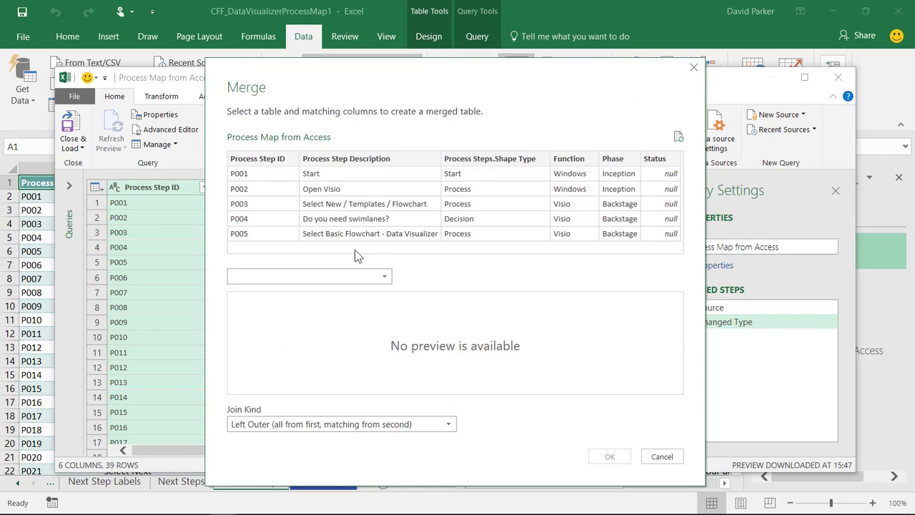
pyautogui.click(383, 277)
pyautogui.click(292, 322)
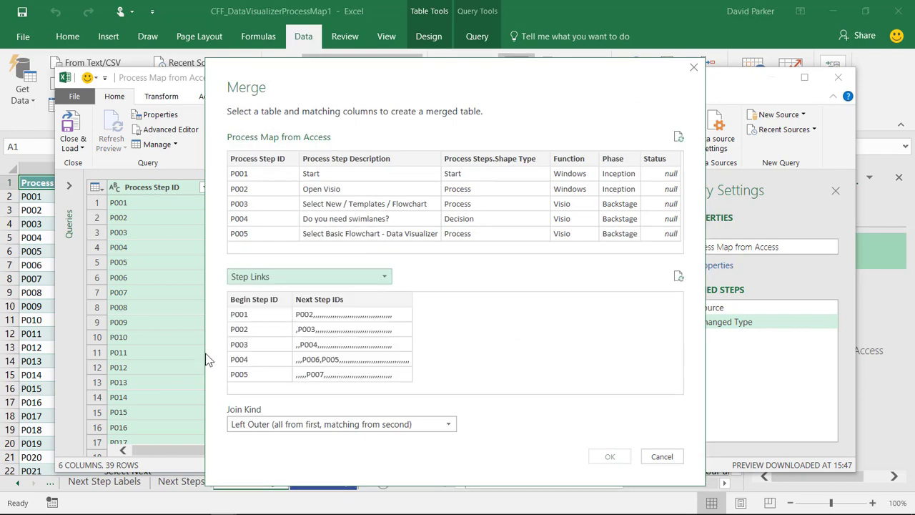
pyautogui.click(267, 161)
pyautogui.click(253, 301)
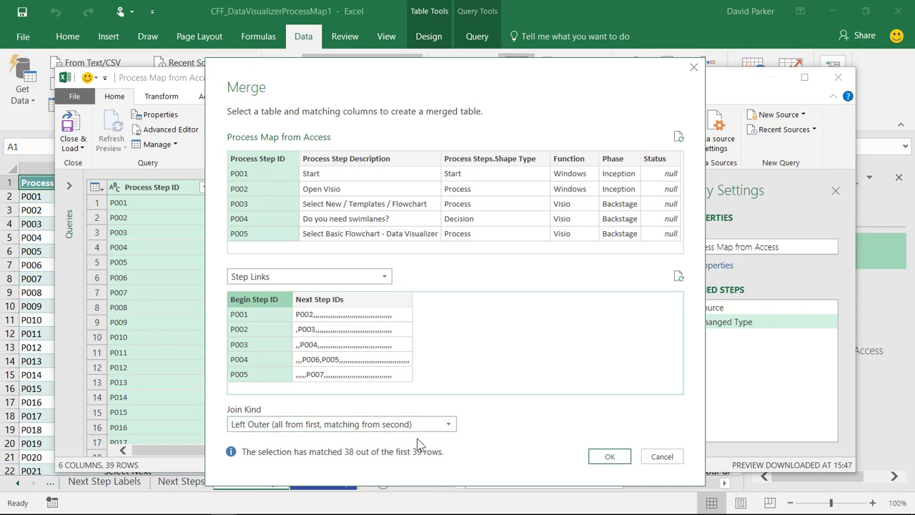
pyautogui.click(606, 458)
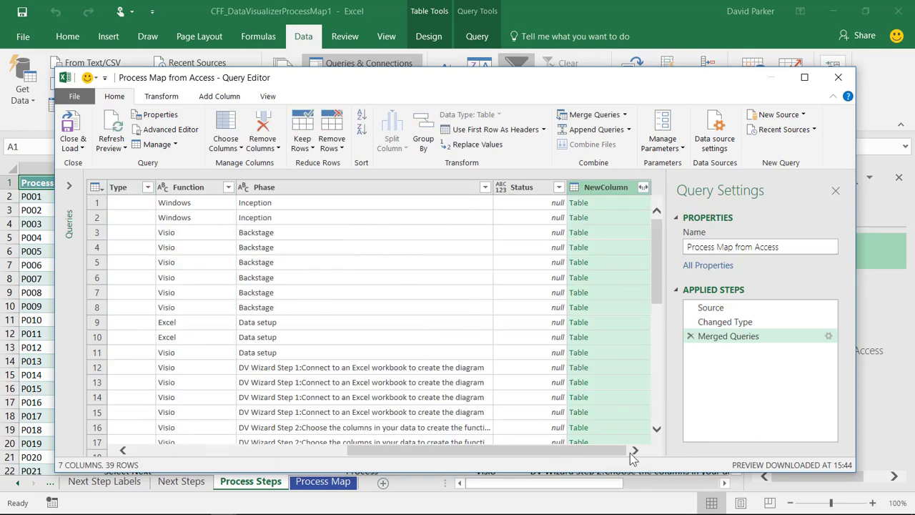
# Expand the merged column to only Next Step IDs, without the original column name as prefix.
pyautogui.click(643, 186)
pyautogui.click(433, 244)
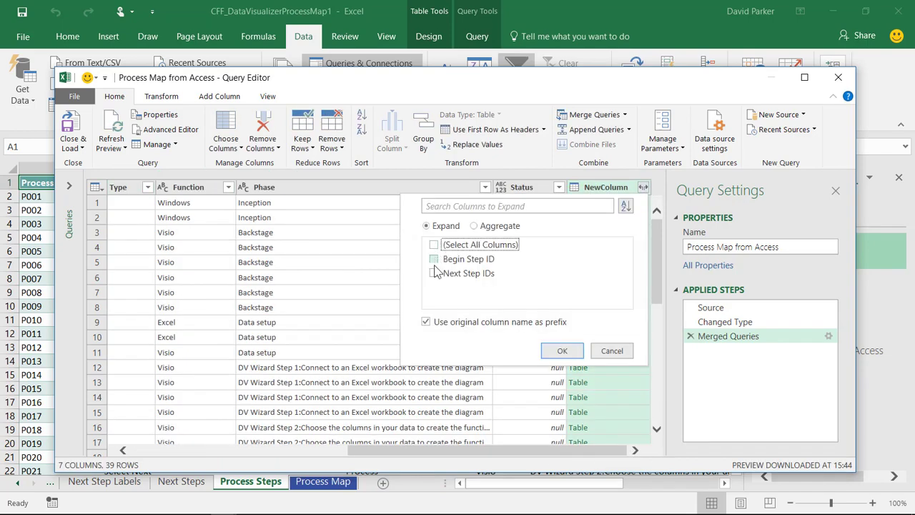
pyautogui.click(433, 273)
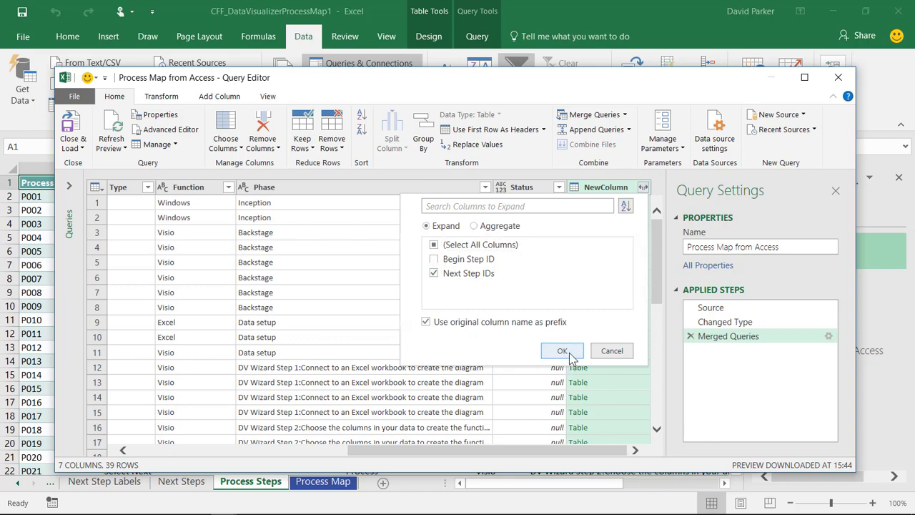
pyautogui.click(426, 323)
pyautogui.click(561, 352)
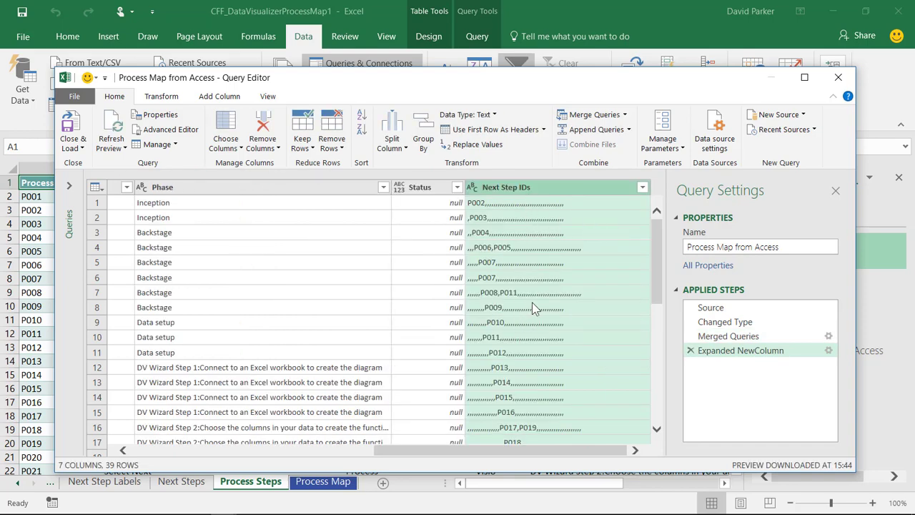
# Merge the query with Step Links (2) using a Left Outer join, matching Process Step ID to Begin Step ID.
pyautogui.click(580, 115)
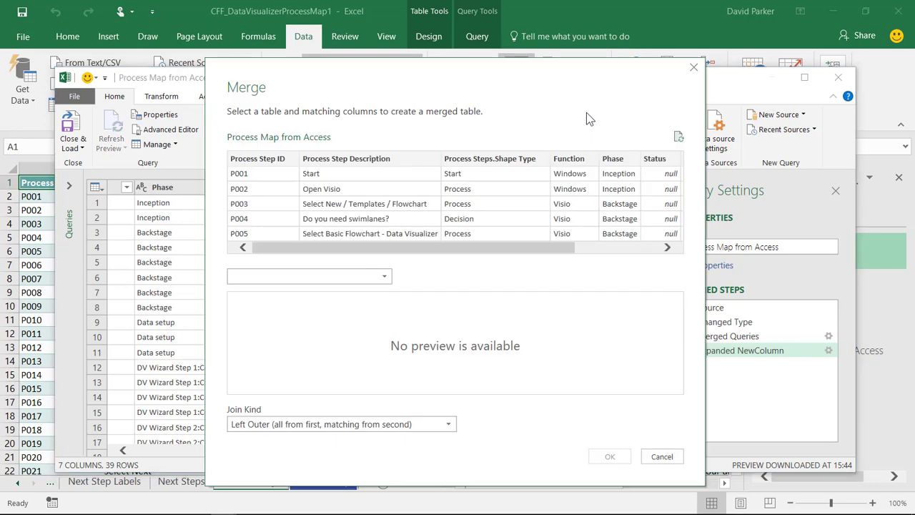
pyautogui.click(381, 277)
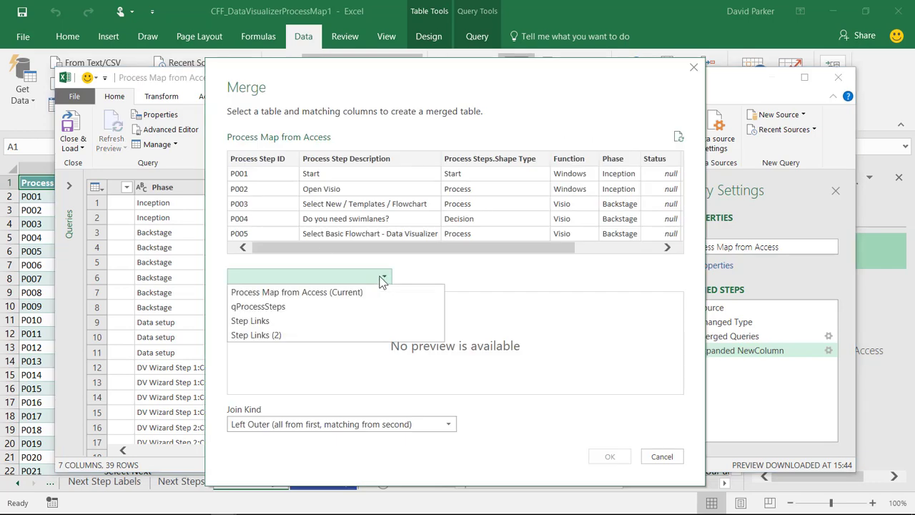
pyautogui.click(279, 335)
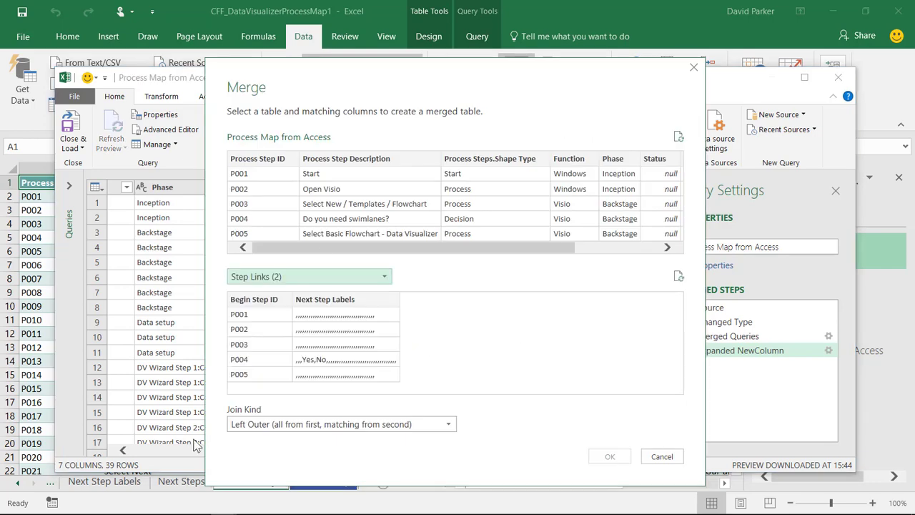
pyautogui.click(252, 158)
pyautogui.click(254, 300)
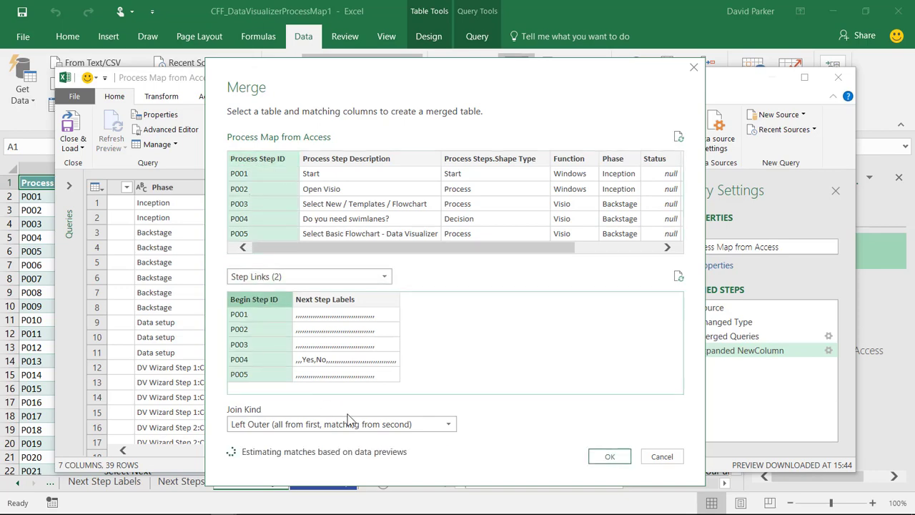
pyautogui.click(609, 457)
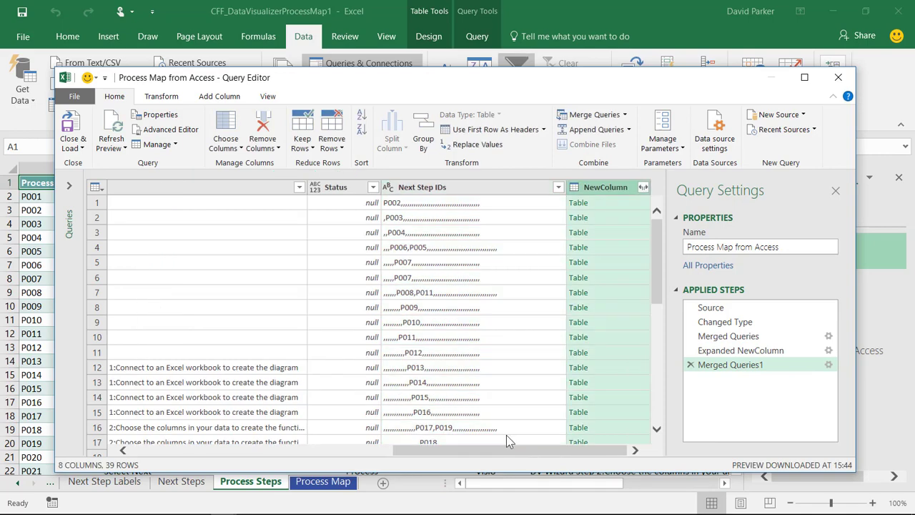
# Expand the second merged column to only Next Step Labels, leaving out Begin Step ID and the name prefix.
pyautogui.click(643, 187)
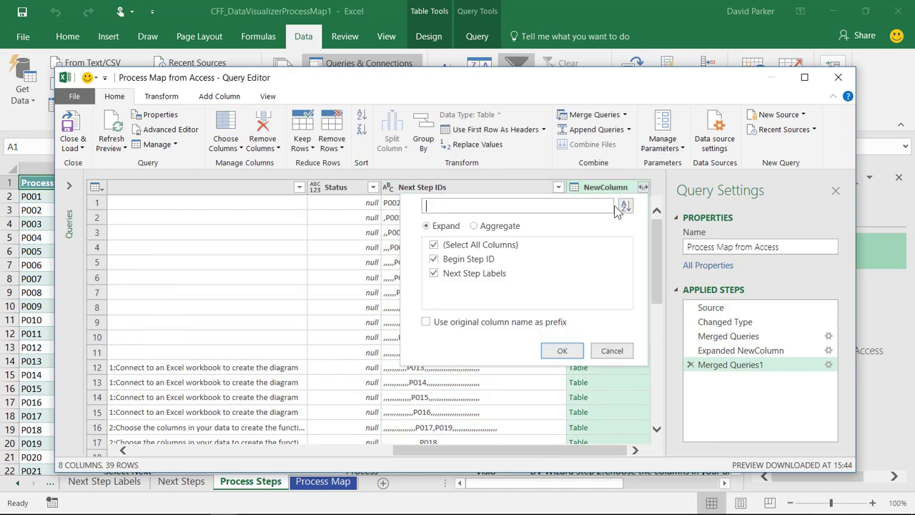
pyautogui.click(433, 259)
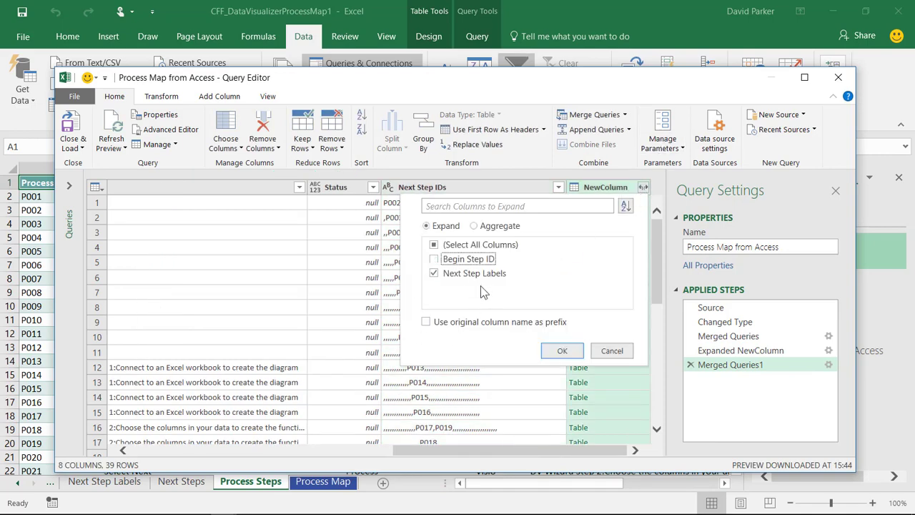
pyautogui.click(561, 351)
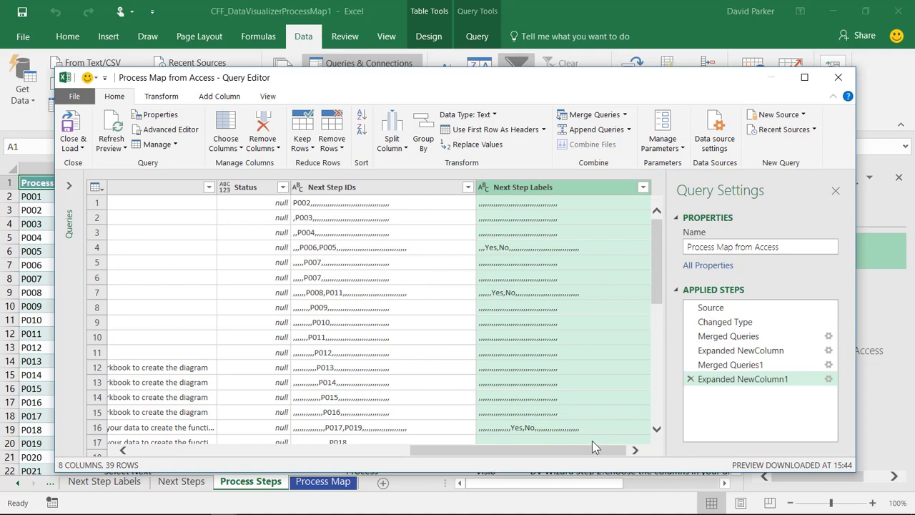
# Load the Process Map from Access query into a new worksheet and review its columns and rows.
pyautogui.click(70, 128)
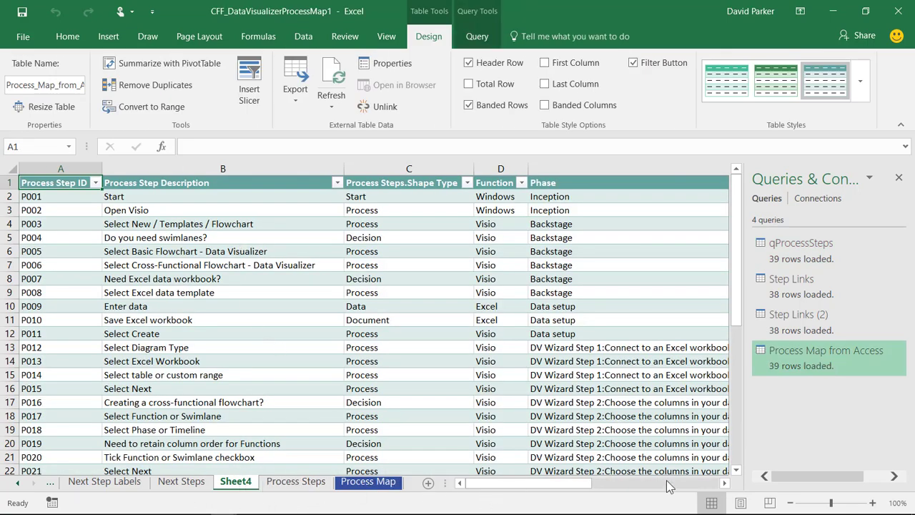
pyautogui.click(723, 482)
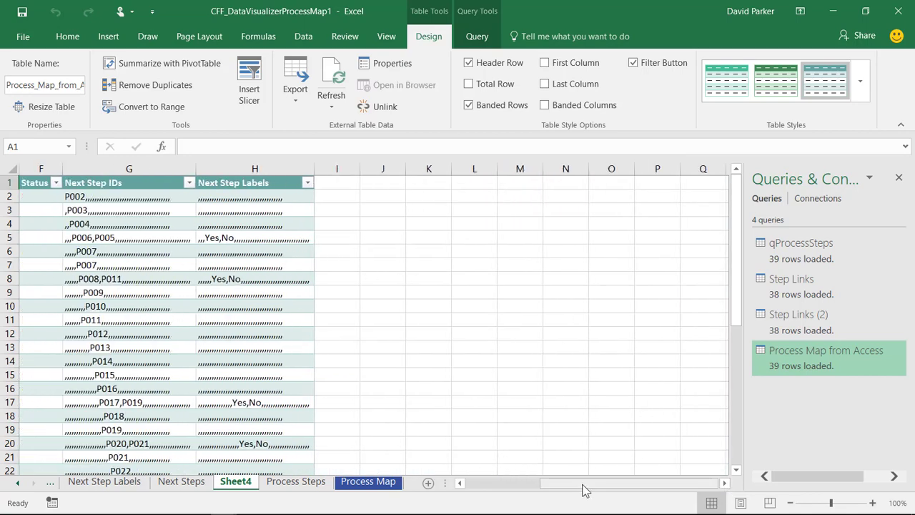
pyautogui.moveTo(581, 486); pyautogui.dragTo(430, 480)
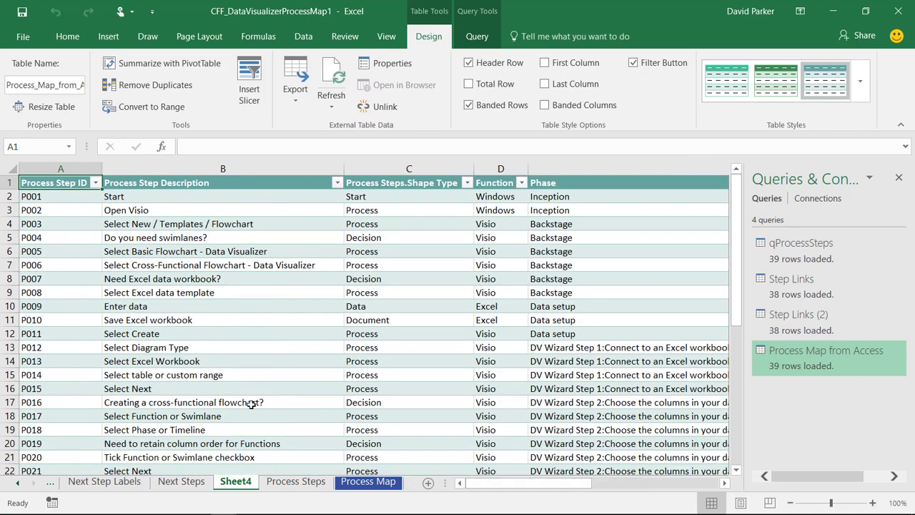
pyautogui.moveTo(736, 304); pyautogui.dragTo(734, 477)
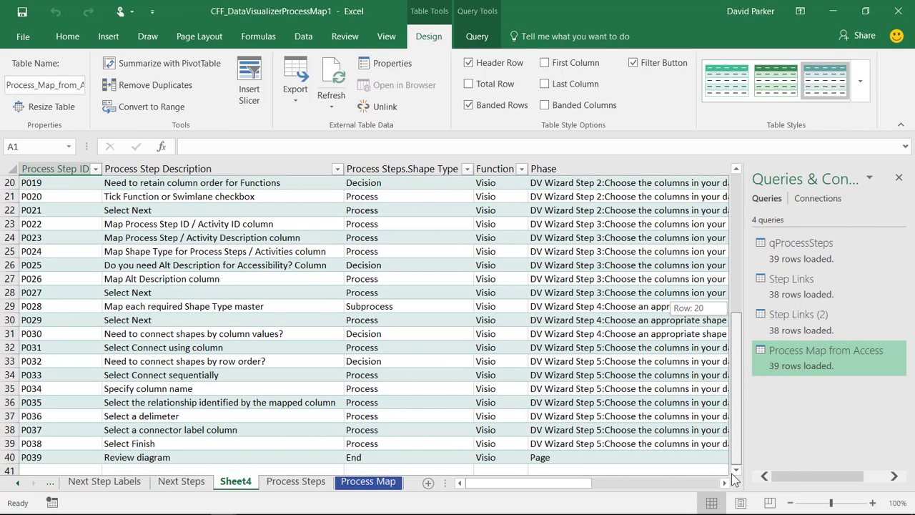
pyautogui.moveTo(734, 477); pyautogui.dragTo(740, 257)
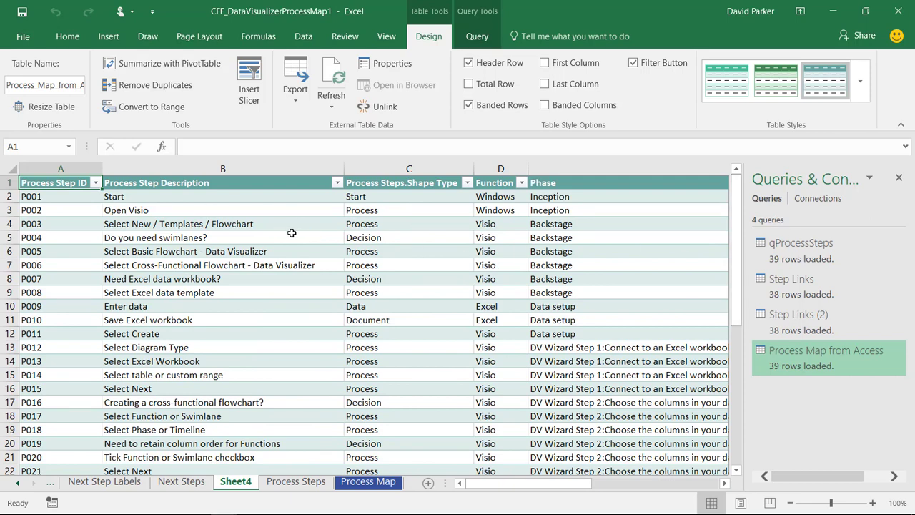
# Rename the new worksheet as Process Map from Access.
pyautogui.doubleClick(244, 486)
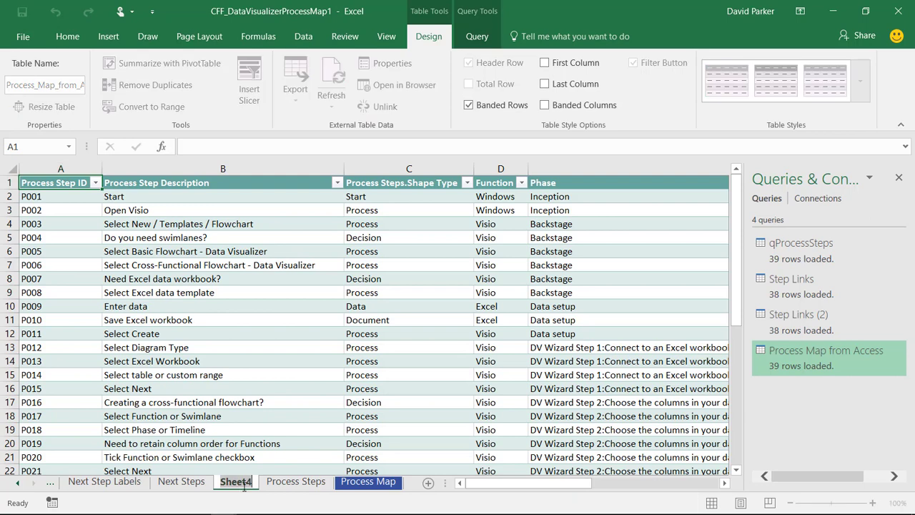
pyautogui.write('Proces')
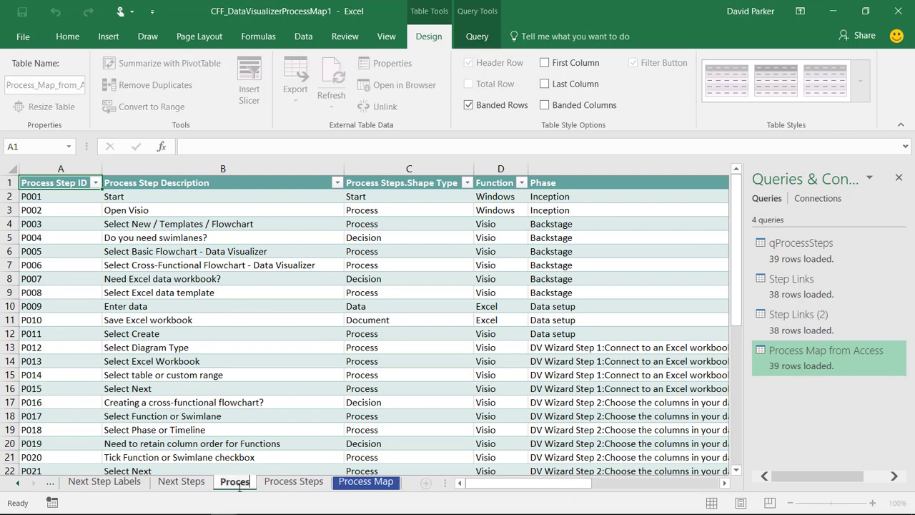
pyautogui.write('s Map f')
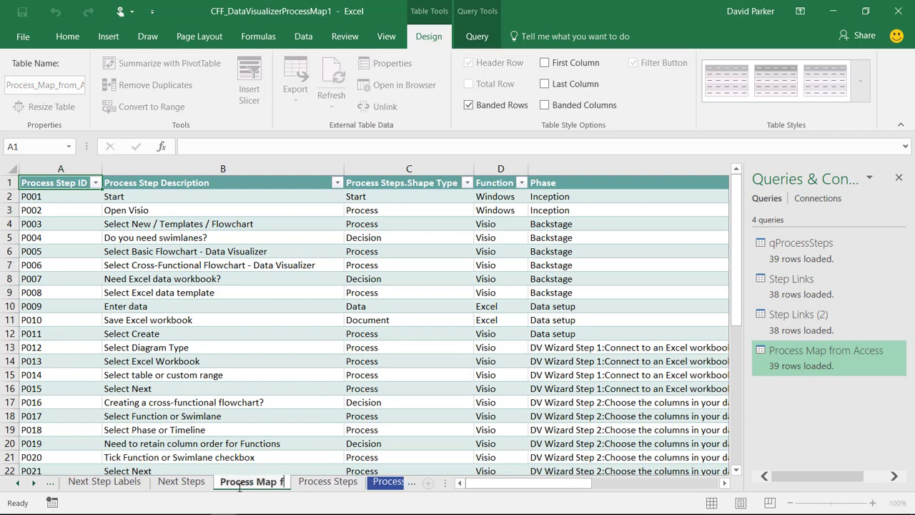
pyautogui.write('rom Access')
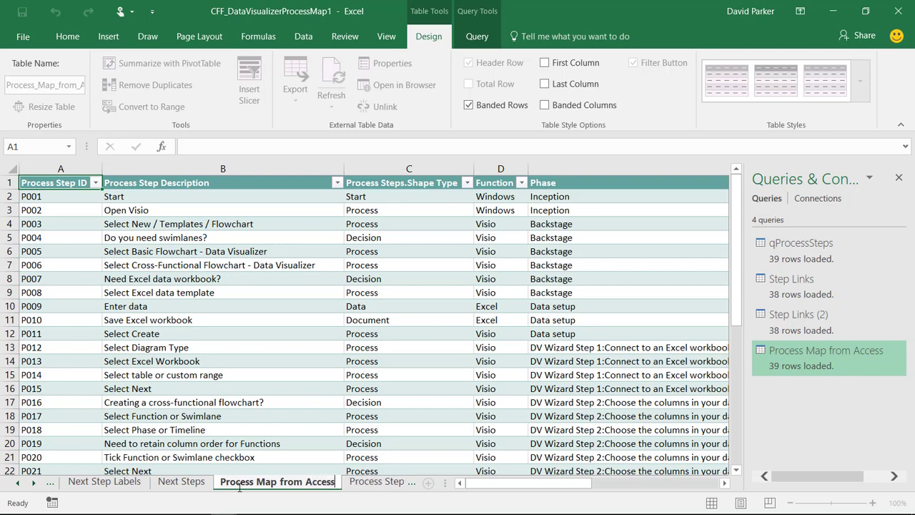
pyautogui.click(275, 388)
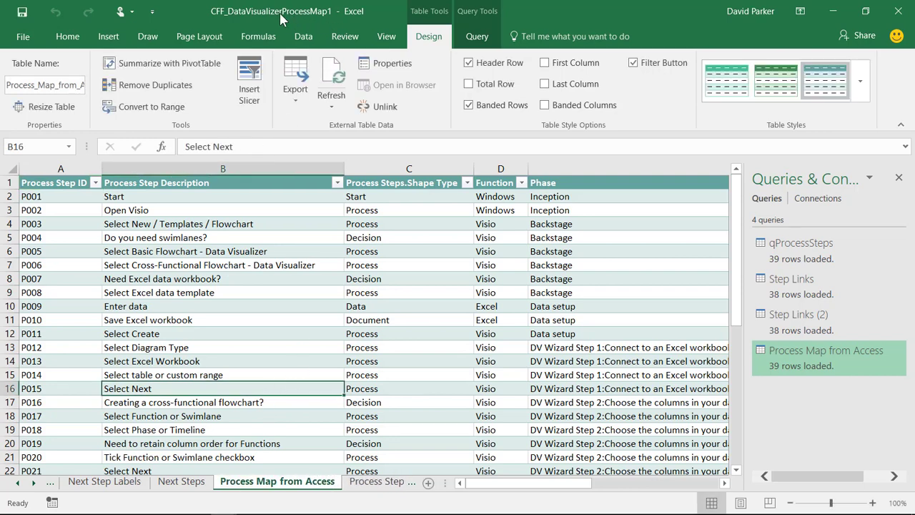
# Switch to Visio and choose the Process_Map_from_Access table as the source for the horizontal Cross Functional Flowchart.
pyautogui.click(23, 37)
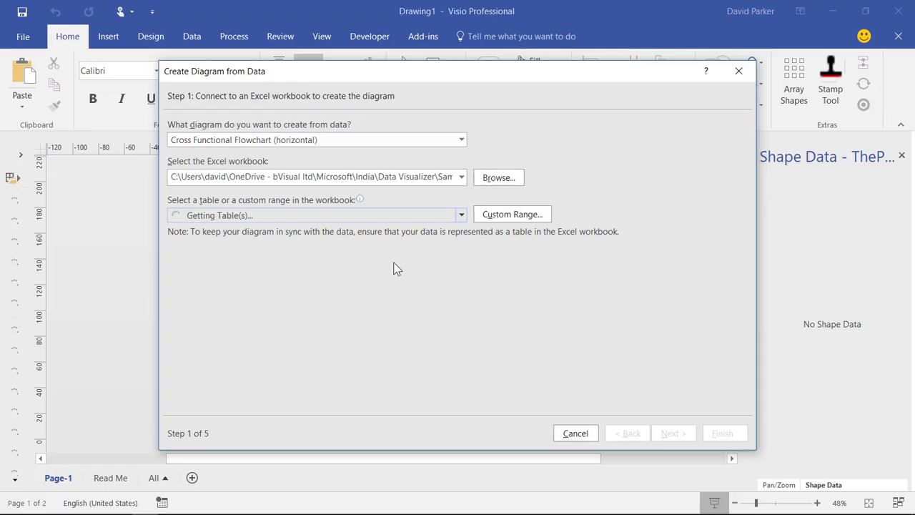
pyautogui.click(462, 215)
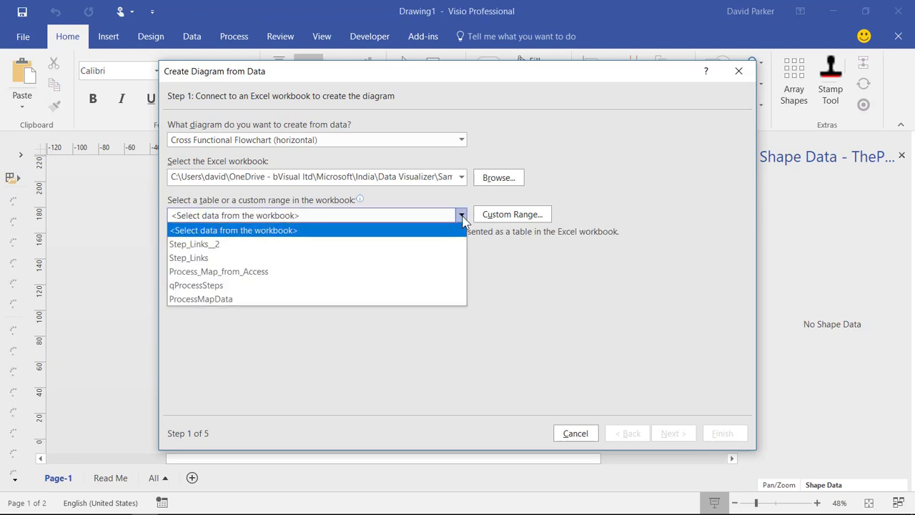
pyautogui.click(318, 274)
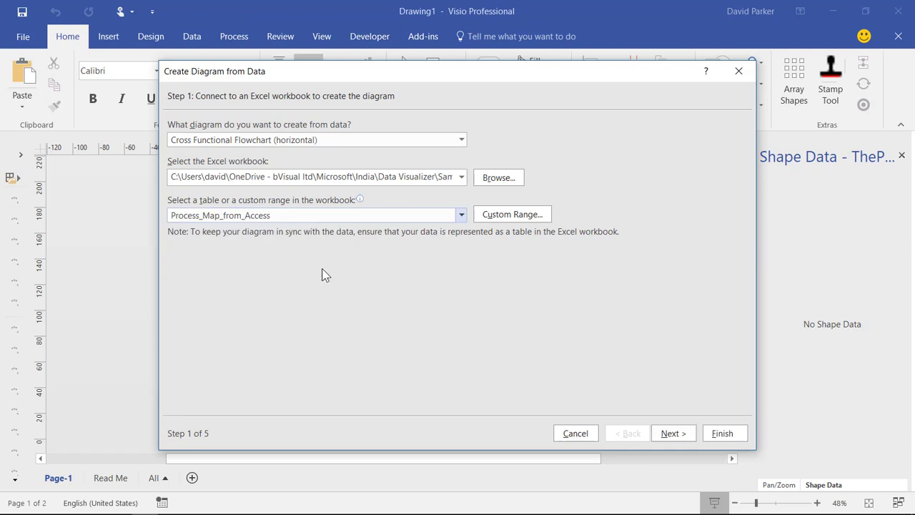
pyautogui.click(671, 433)
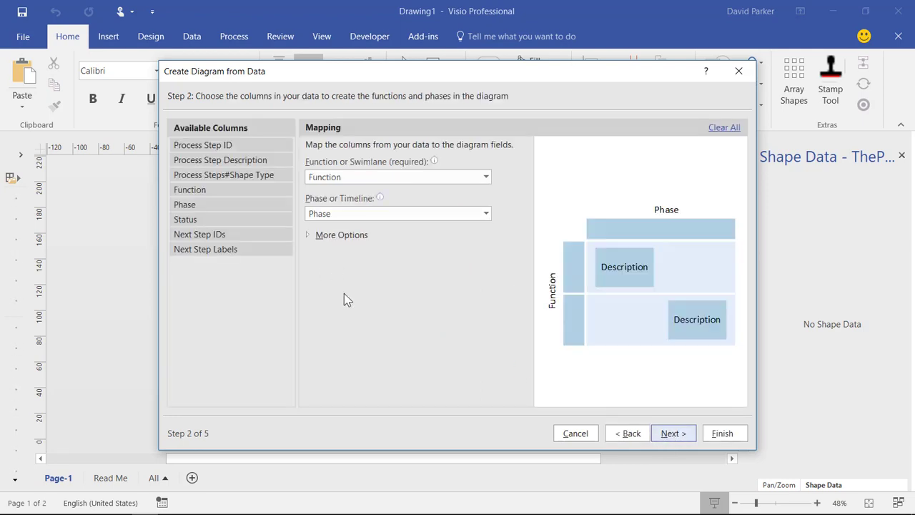
# Retain the data order for Function or Swimlane values as well, and continue to the process step mapping.
pyautogui.click(310, 235)
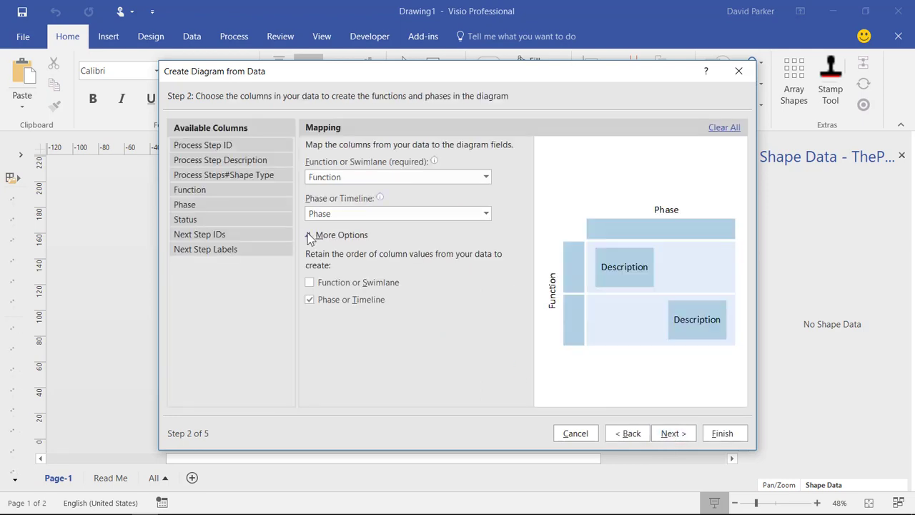
pyautogui.click(309, 283)
pyautogui.click(670, 436)
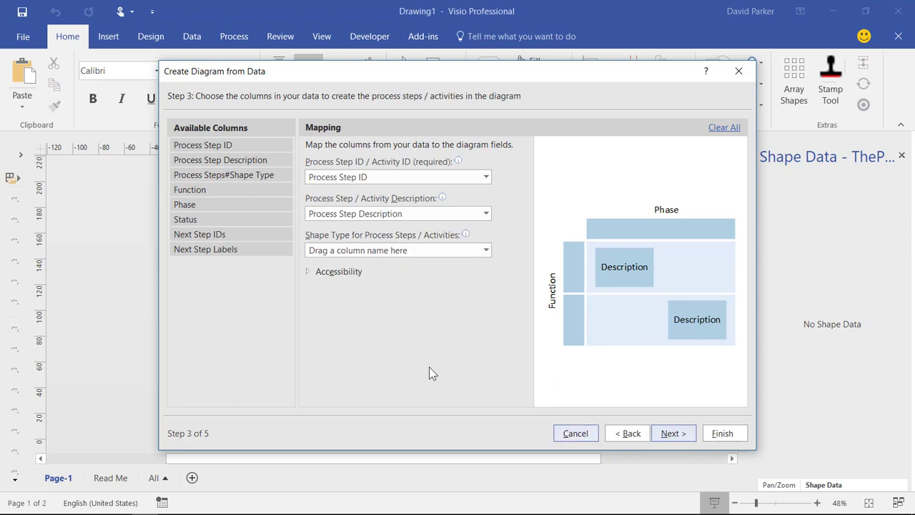
# Map Process Steps#Shape Type as the shape type and Process Step Description as the alt description, and accept the proposed shape for each type.
pyautogui.click(411, 250)
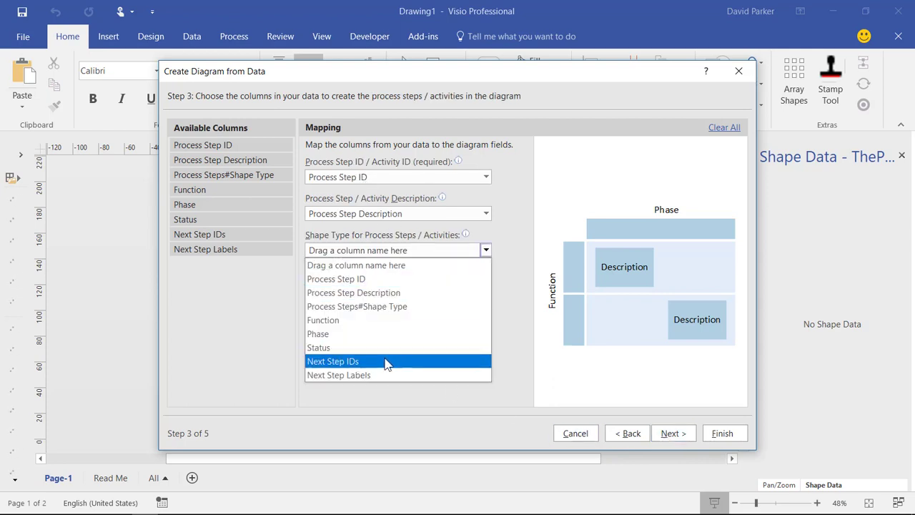
pyautogui.click(386, 307)
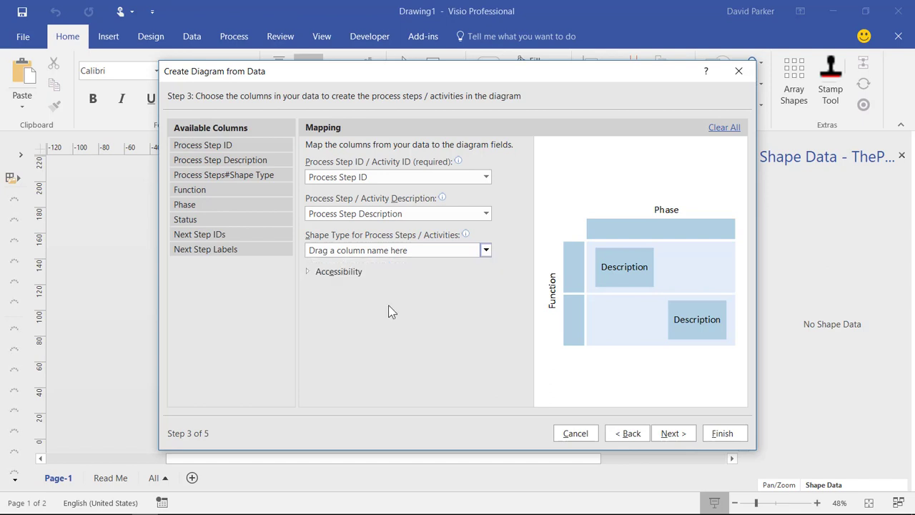
pyautogui.click(308, 272)
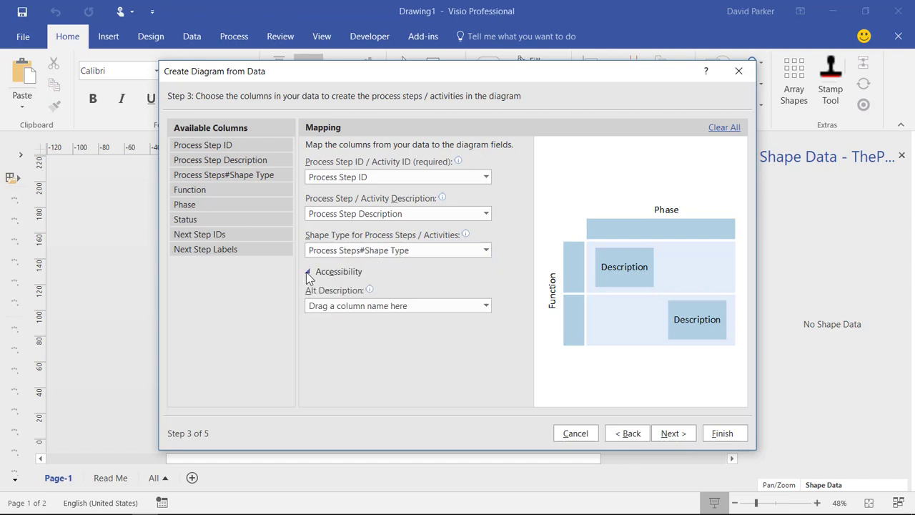
pyautogui.click(363, 307)
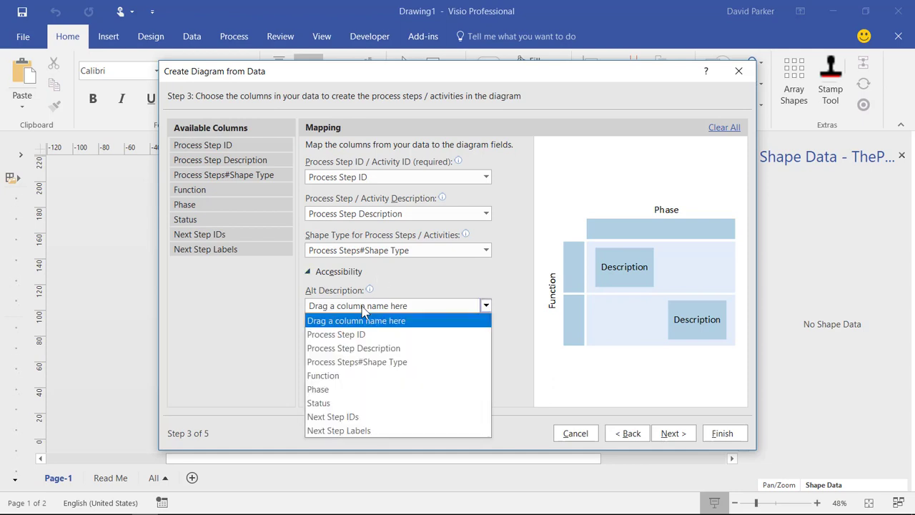
pyautogui.click(357, 348)
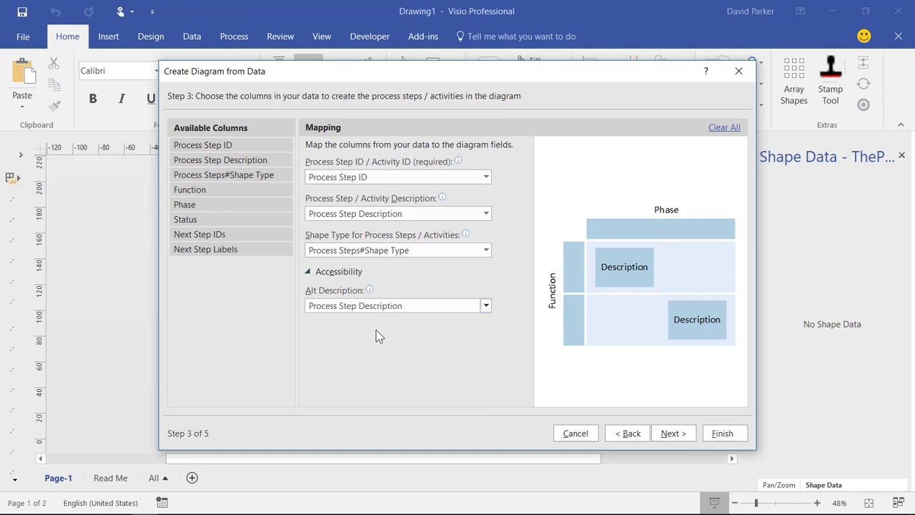
pyautogui.click(672, 433)
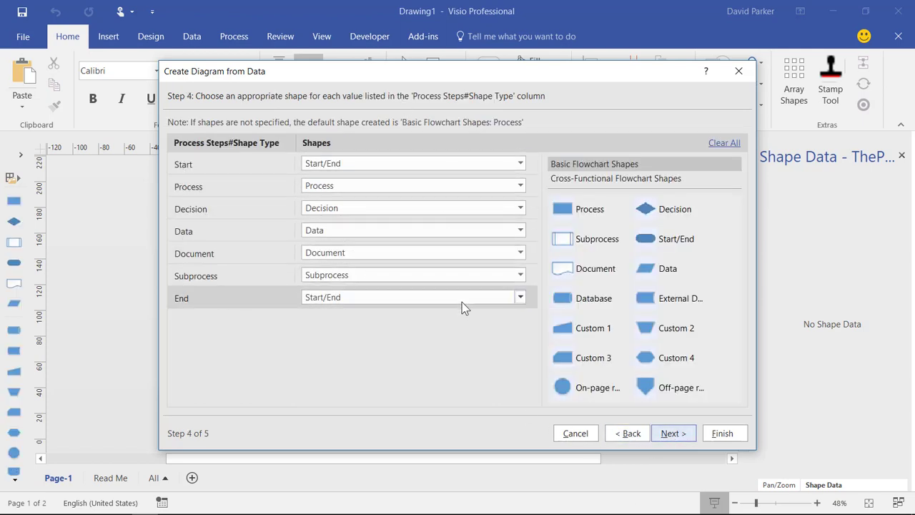
pyautogui.click(672, 433)
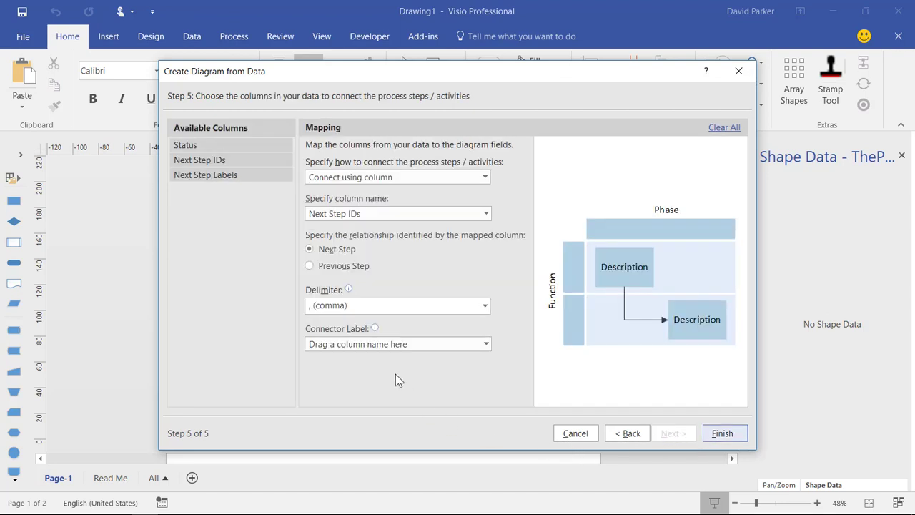
# Keep connecting the steps by the comma-delimited Next Step IDs column, map Next Step Labels as the connector label, and create the diagram.
pyautogui.click(403, 178)
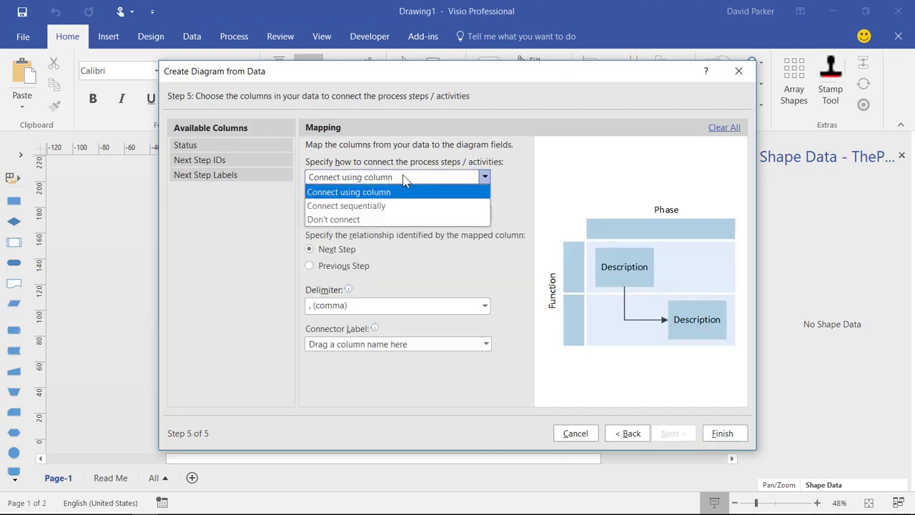
pyautogui.click(402, 178)
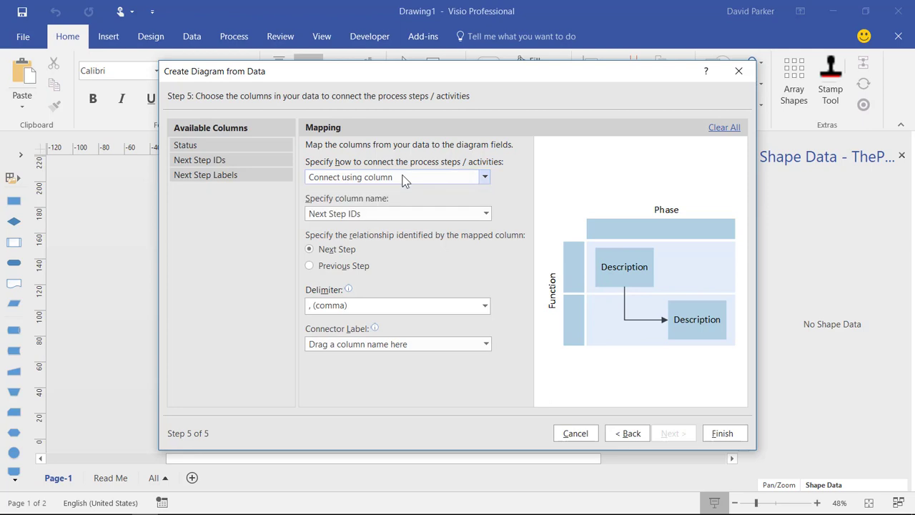
pyautogui.click(397, 213)
pyautogui.click(397, 213)
pyautogui.click(418, 346)
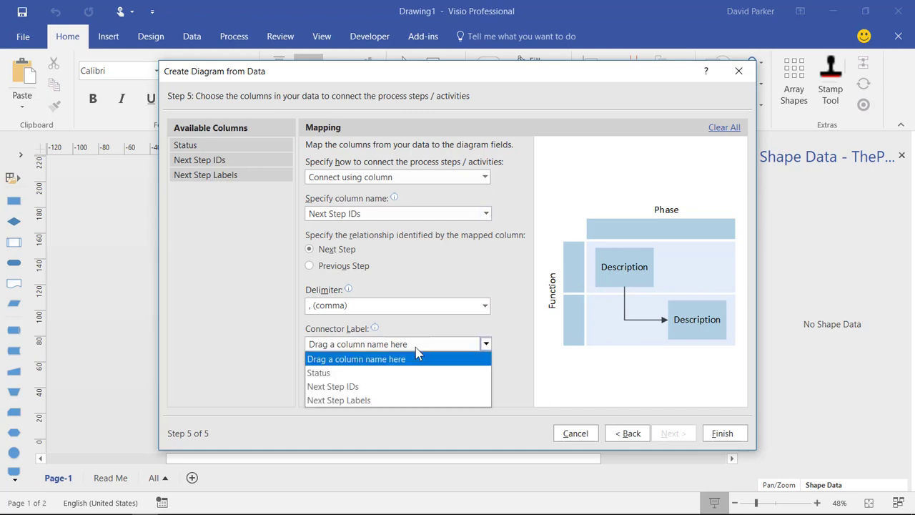
pyautogui.click(377, 401)
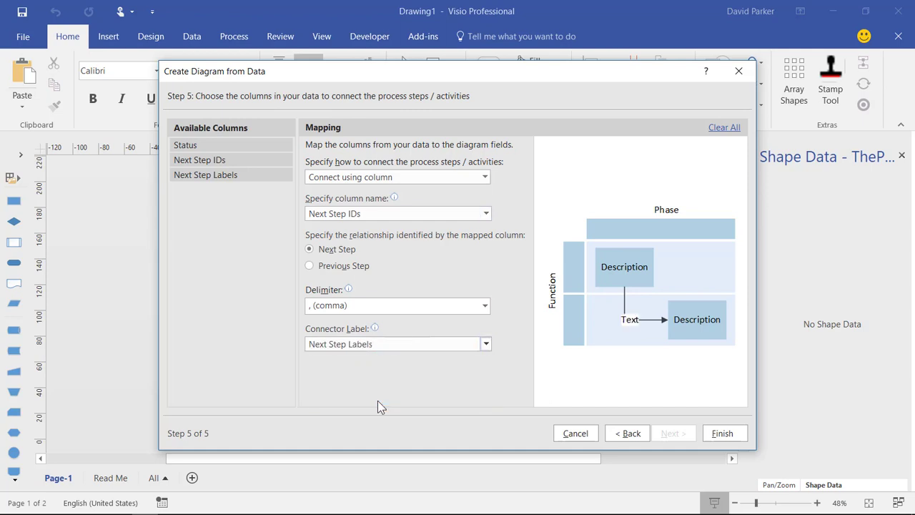
pyautogui.click(723, 433)
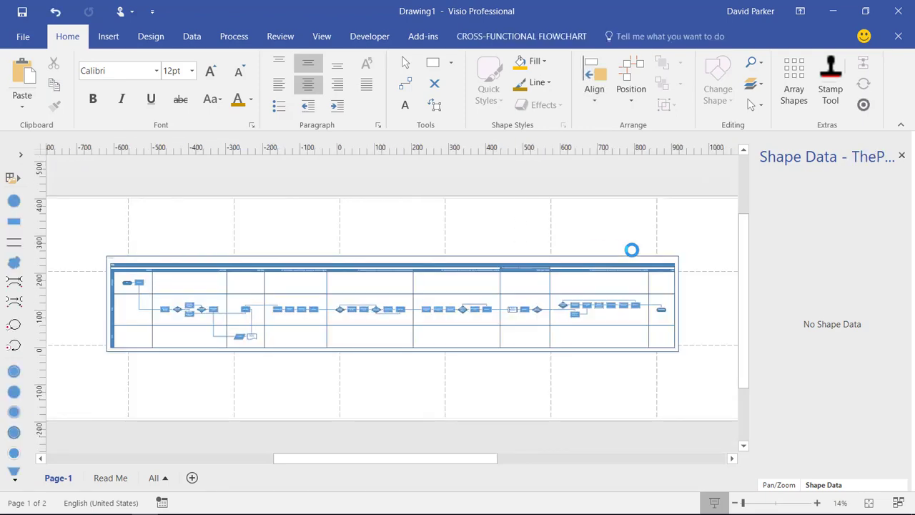
# Examine the generated flowchart's steps and connectors, including the shape data of the Select Finish and Select a connector label column steps.
pyautogui.moveTo(226, 327); pyautogui.dragTo(145, 290)
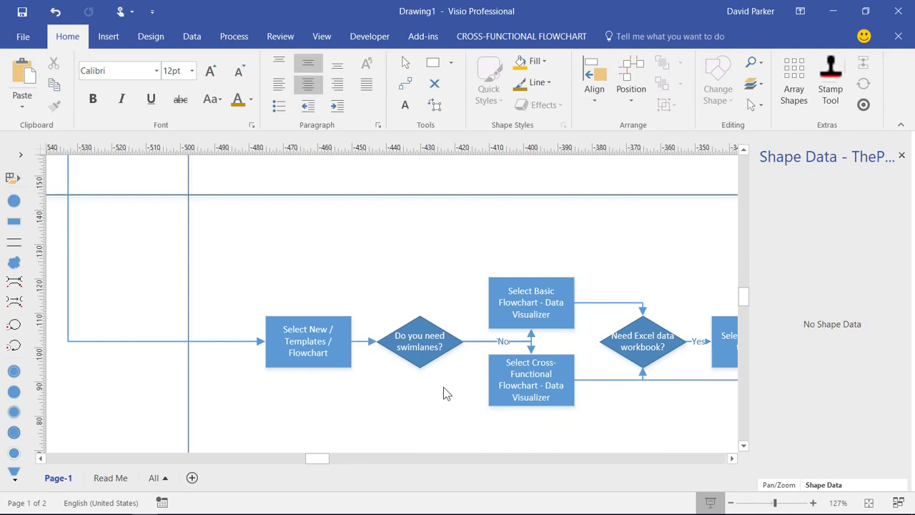
pyautogui.hotkey('ctrl', 'shift', 'w')
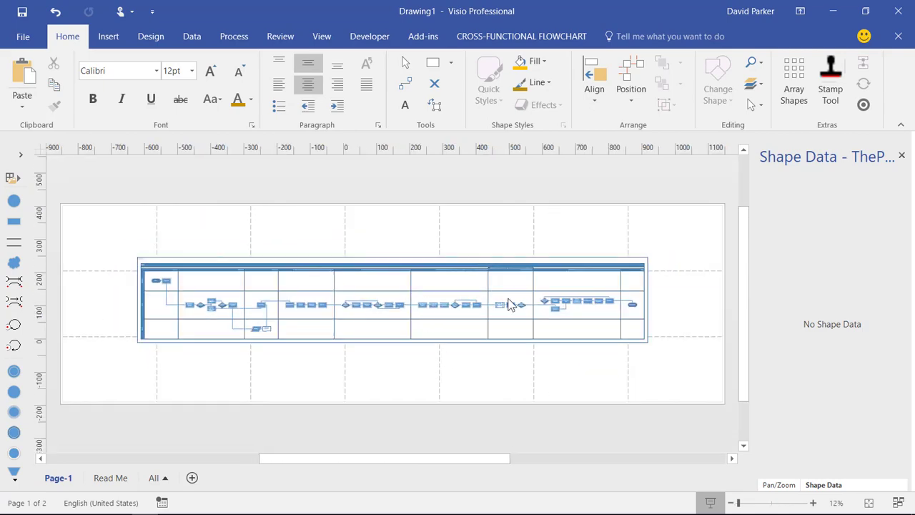
pyautogui.moveTo(546, 288); pyautogui.dragTo(651, 331)
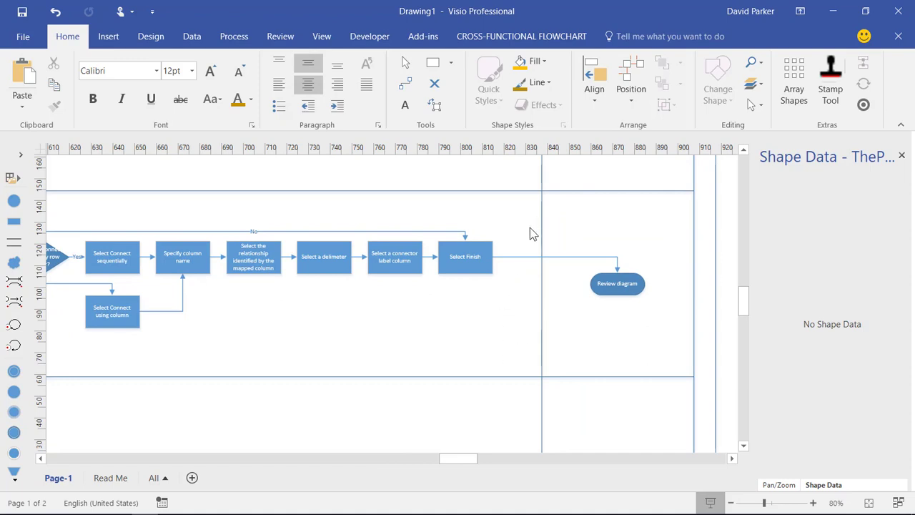
pyautogui.moveTo(534, 228); pyautogui.dragTo(367, 274)
pyautogui.click(507, 285)
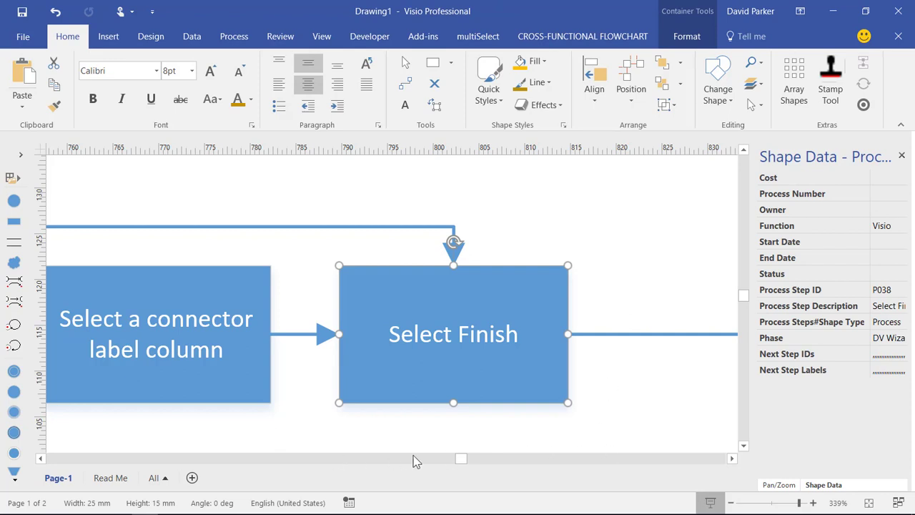
pyautogui.click(41, 459)
pyautogui.click(41, 459)
pyautogui.click(41, 459)
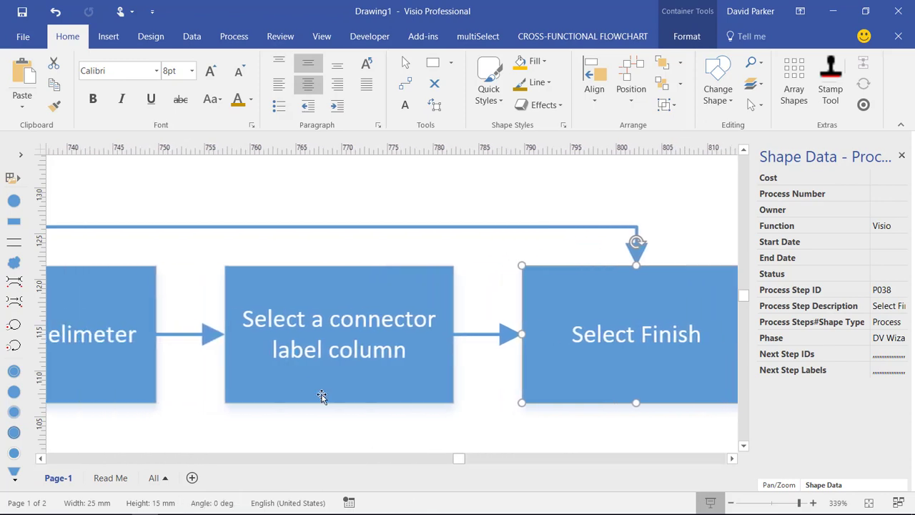
pyautogui.click(423, 282)
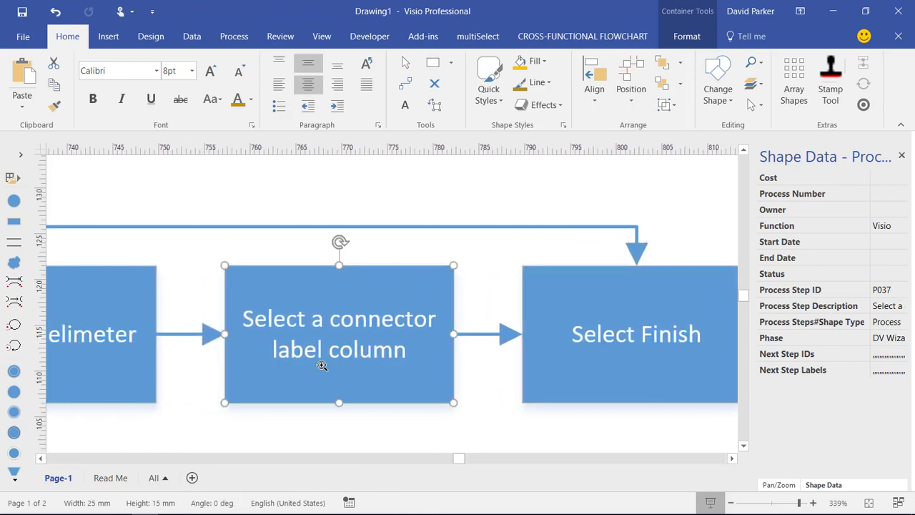
pyautogui.hotkey('ctrl', 'shift', 'w')
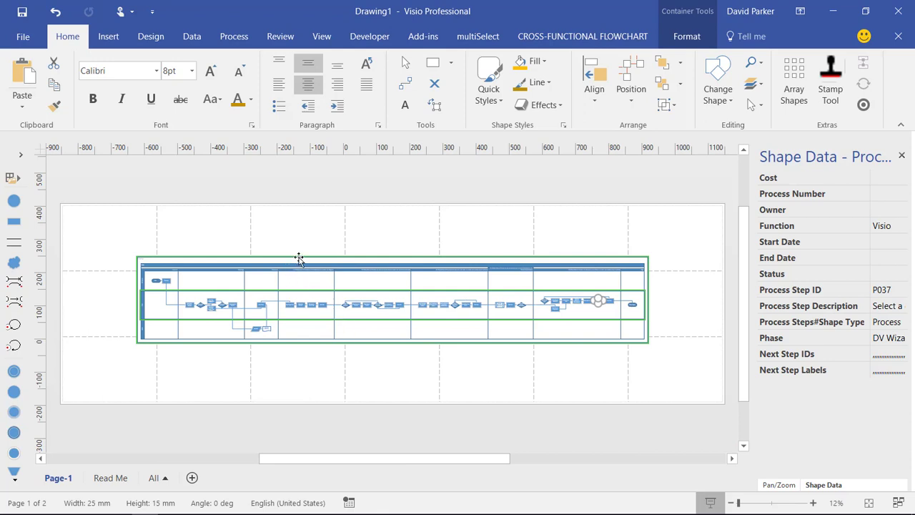
# Select the container around the whole cross-functional flowchart and bring up the data commands.
pyautogui.click(299, 260)
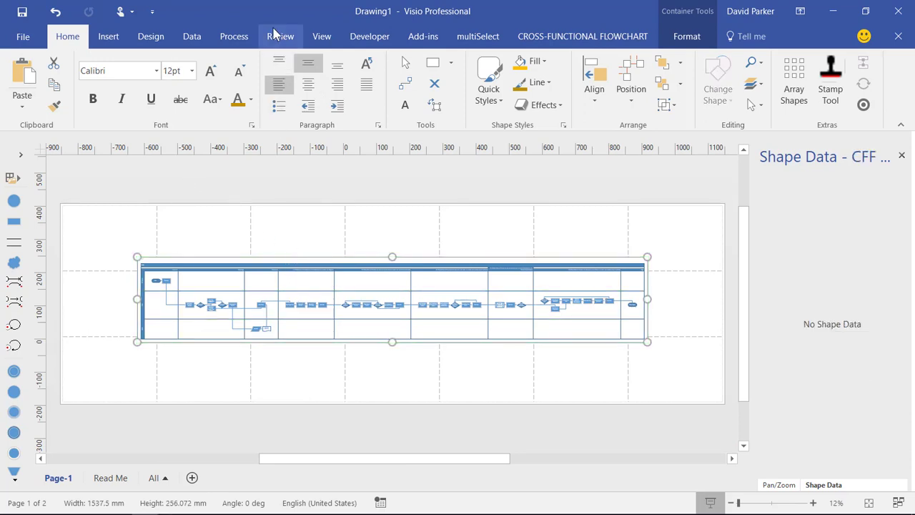
pyautogui.click(190, 44)
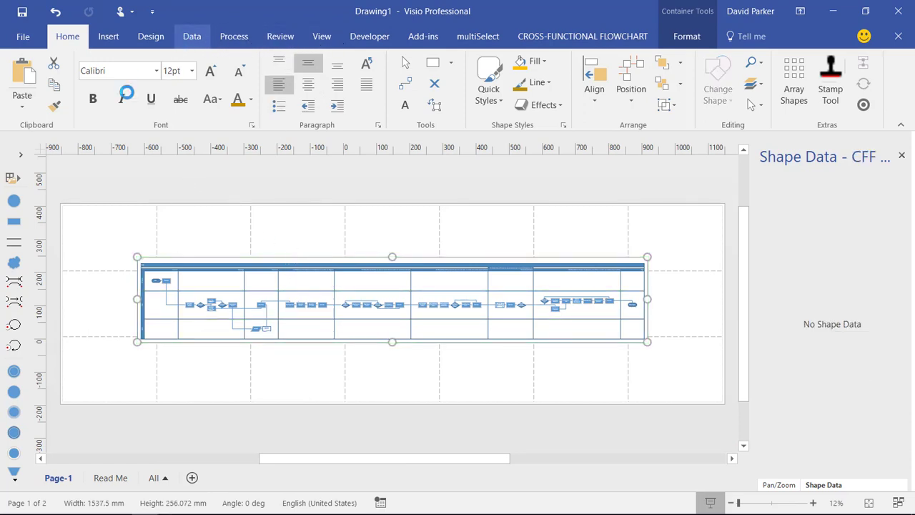